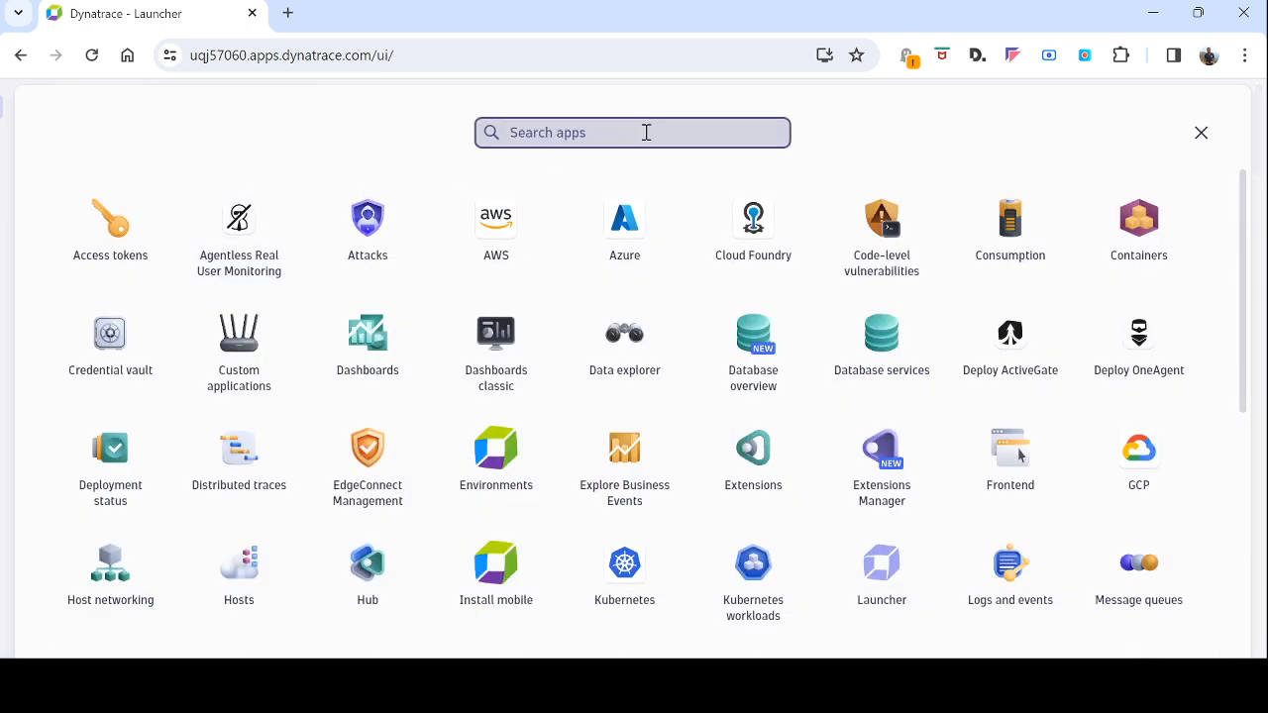
Search the app launcher for 'ho' and open the Hosts app
text(hos)
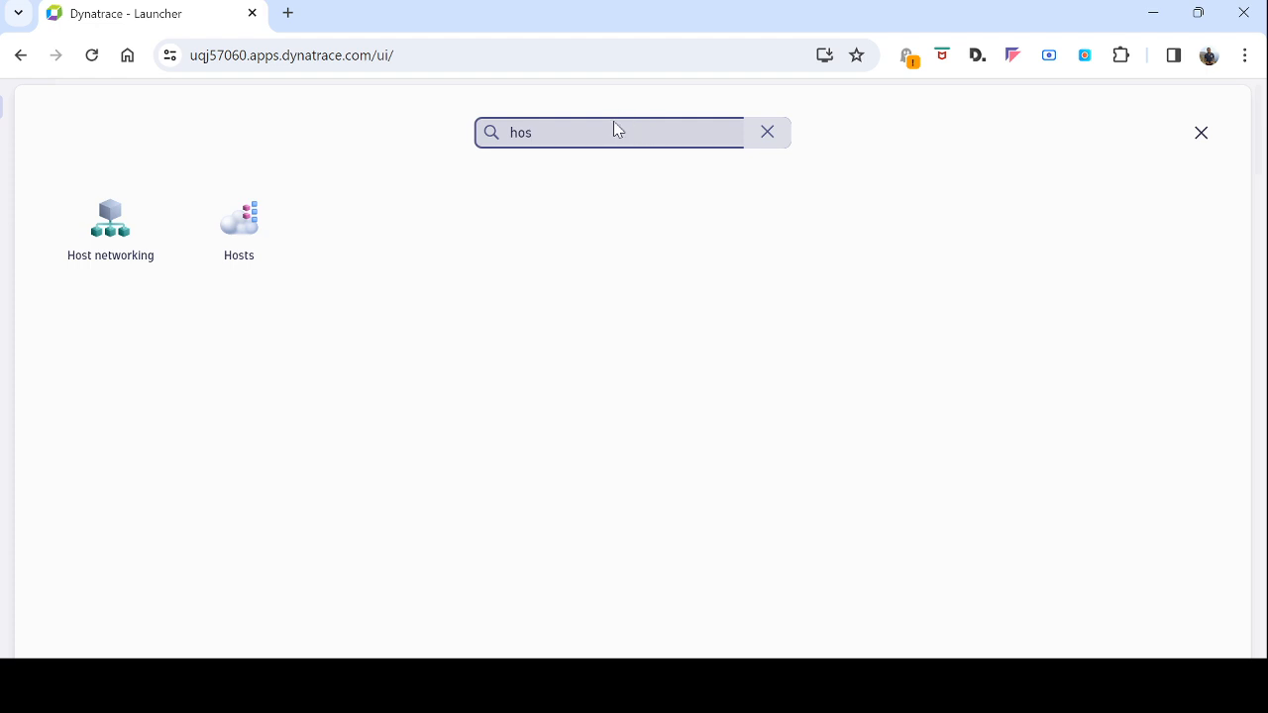
click(248, 232)
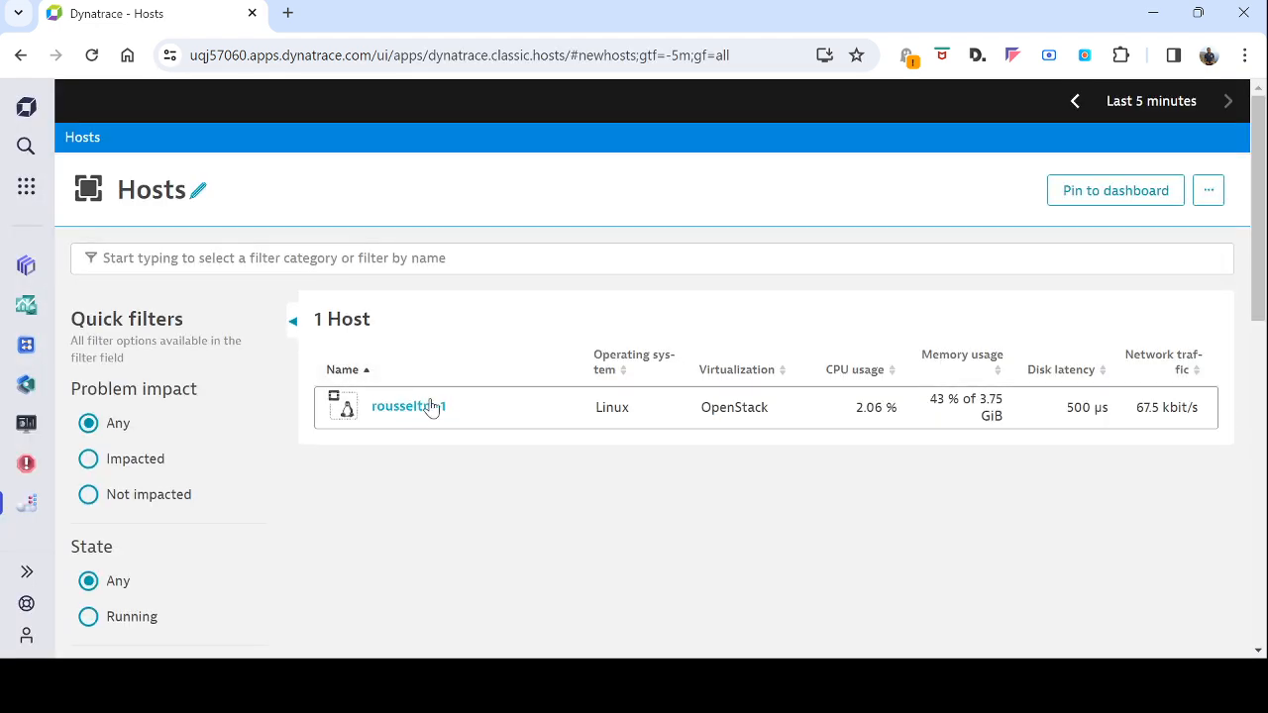
Check the host's Ownership panel, which reports no responsible teams, then close it
click(392, 410)
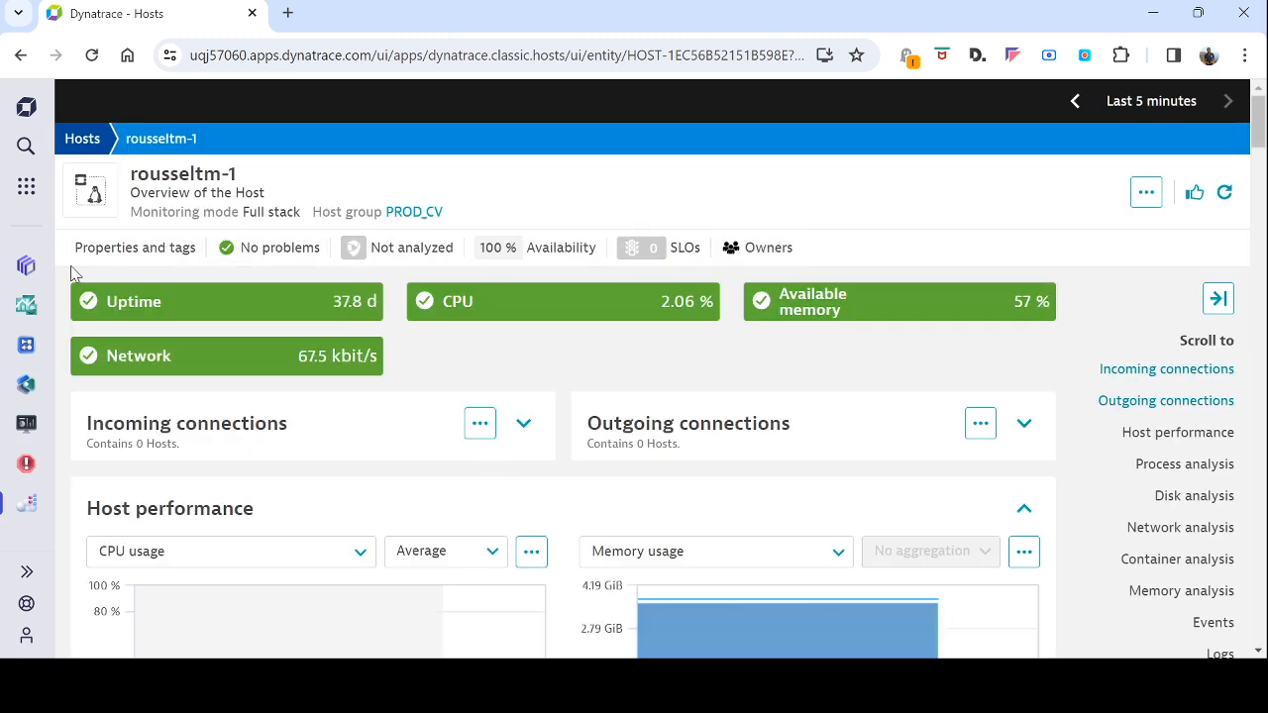
click(763, 249)
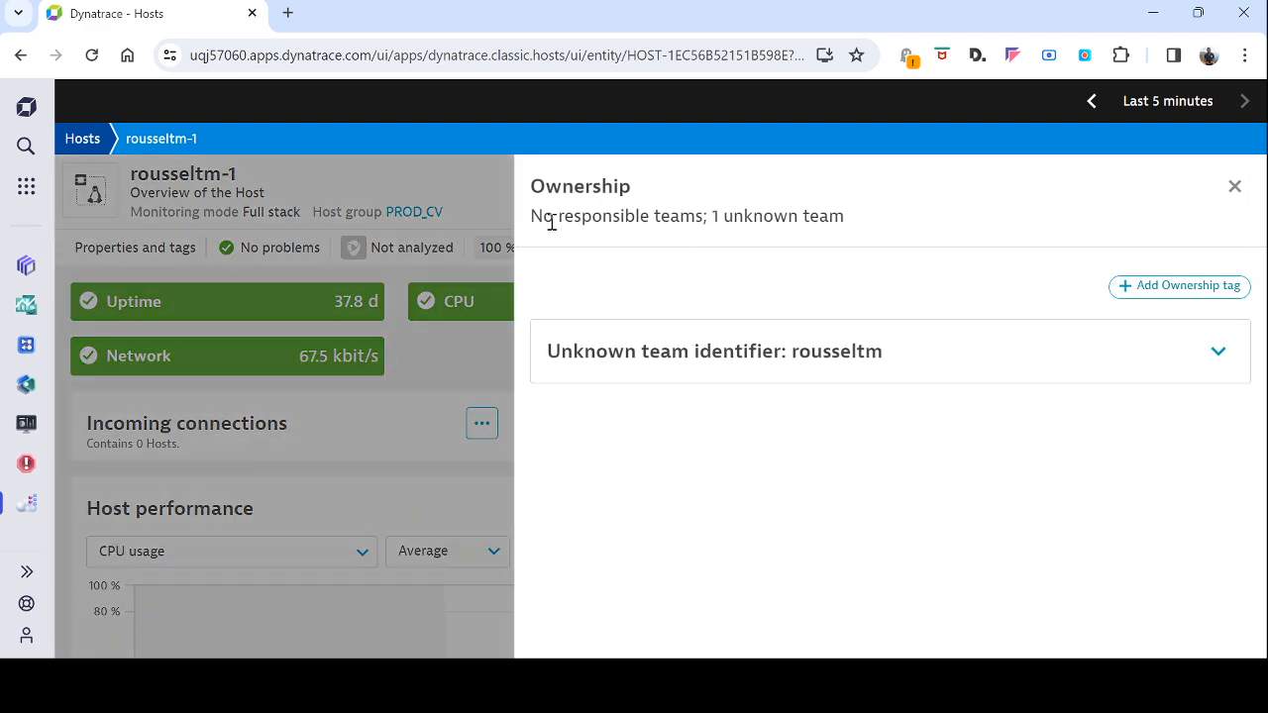
drag(532, 215, 707, 218)
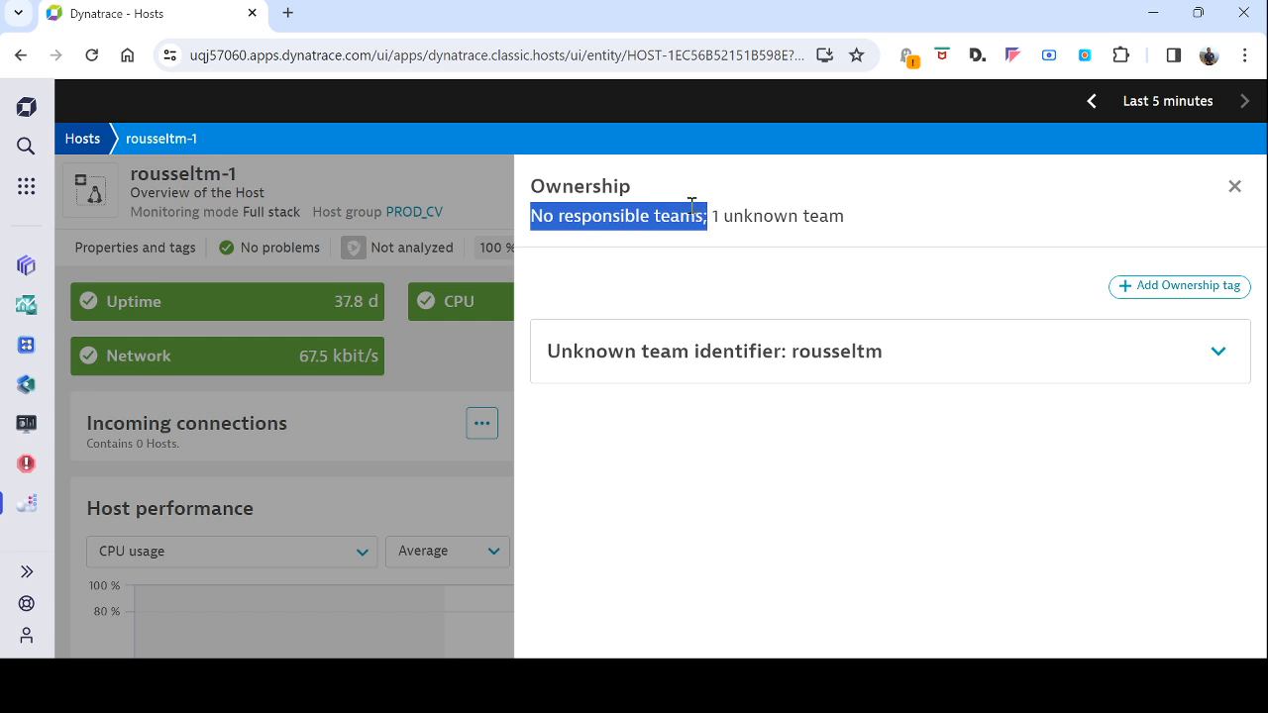
click(1232, 188)
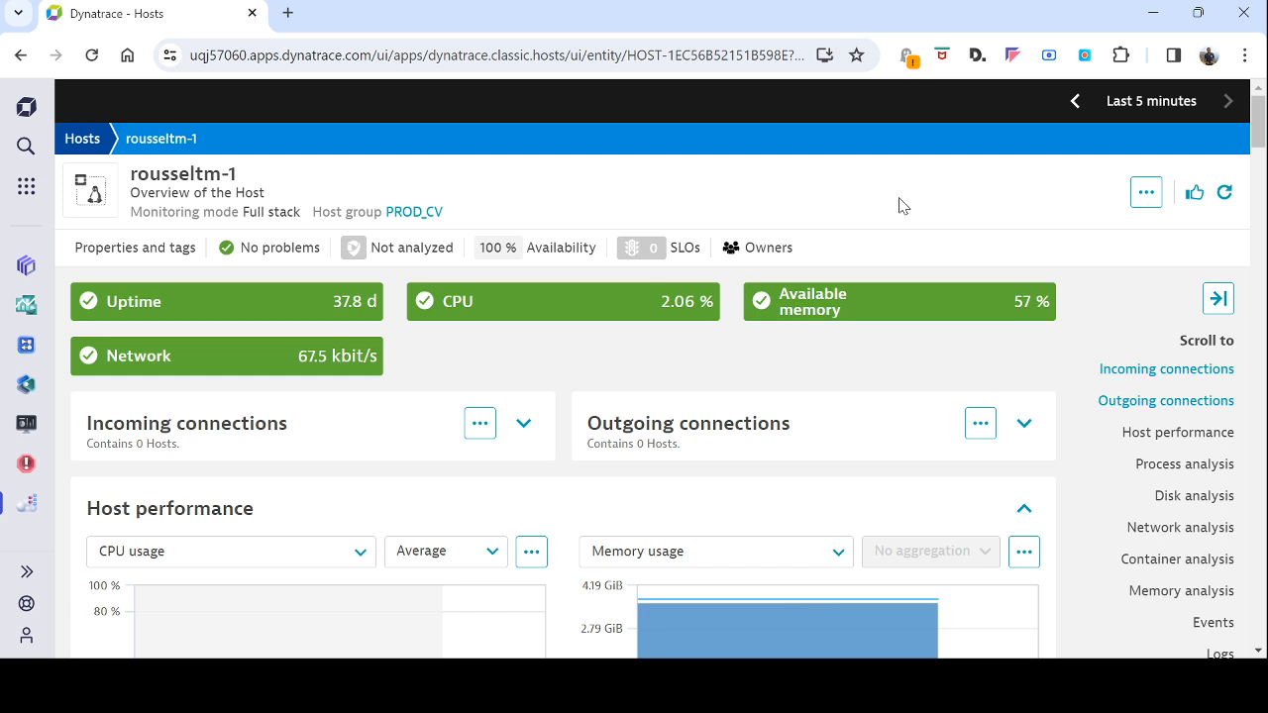
Open the Settings app via the 'sett' search and go to Ownership > Configure
click(26, 188)
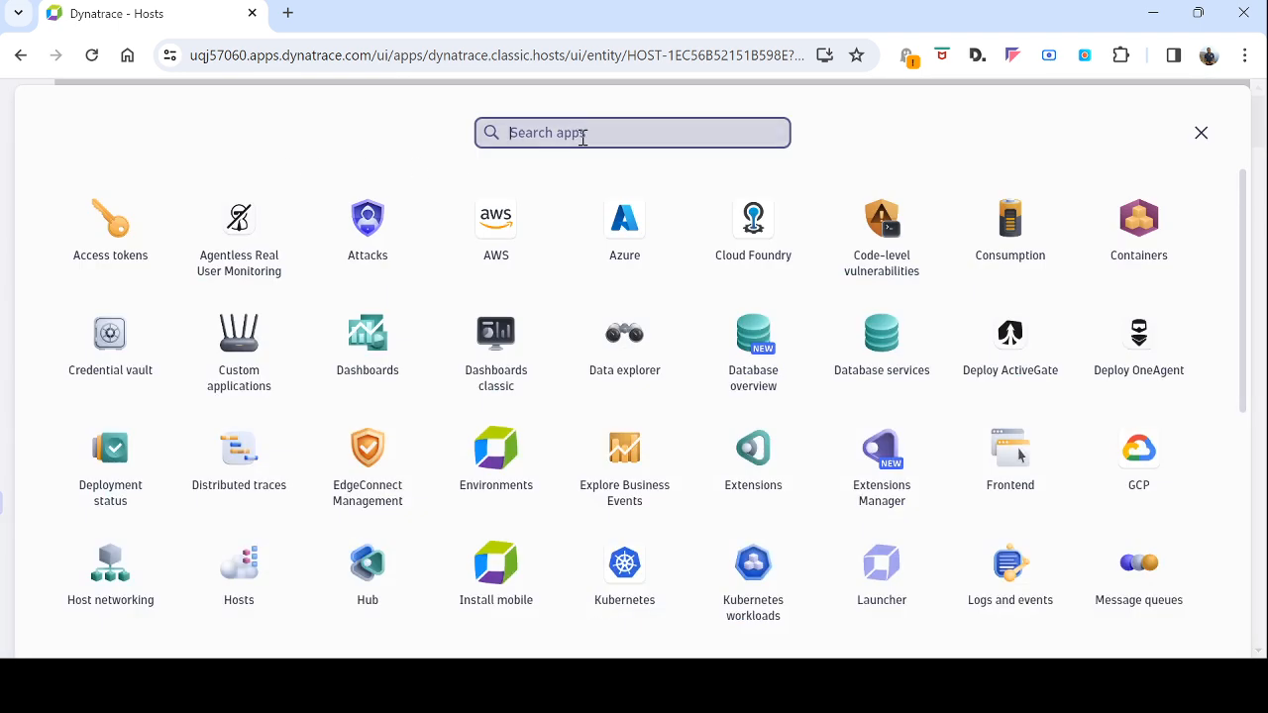
text(sett)
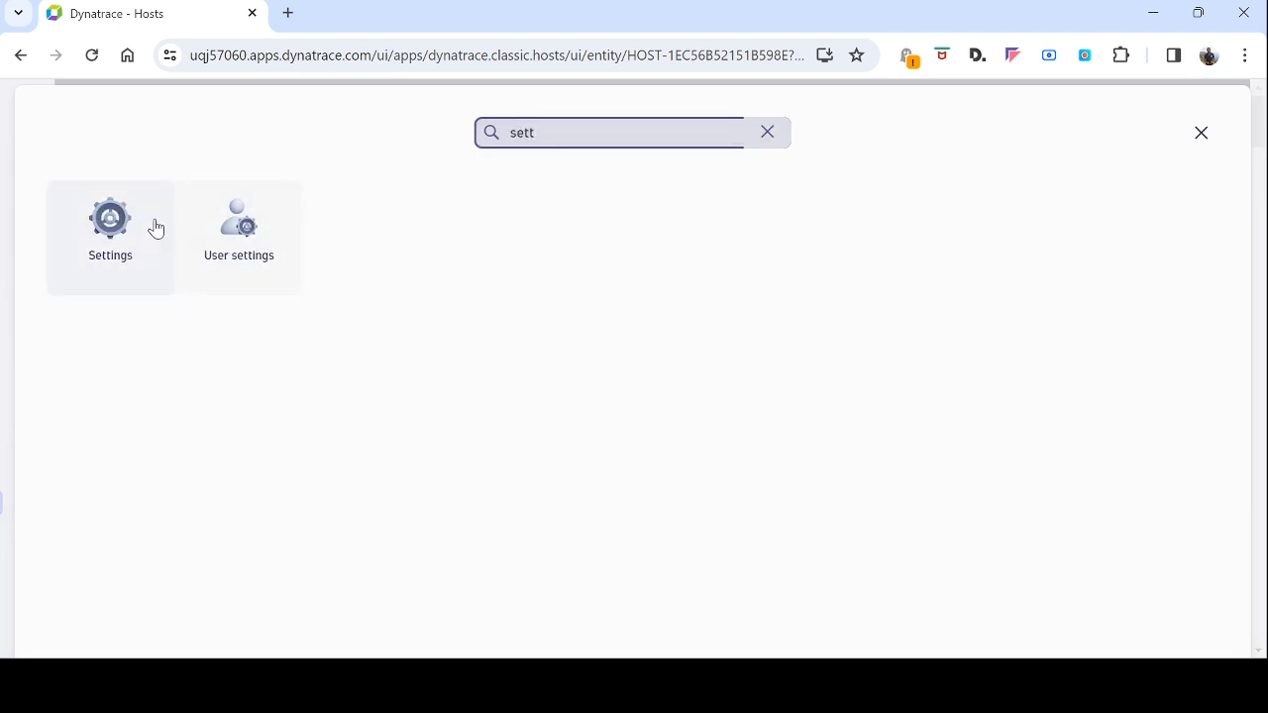
click(119, 239)
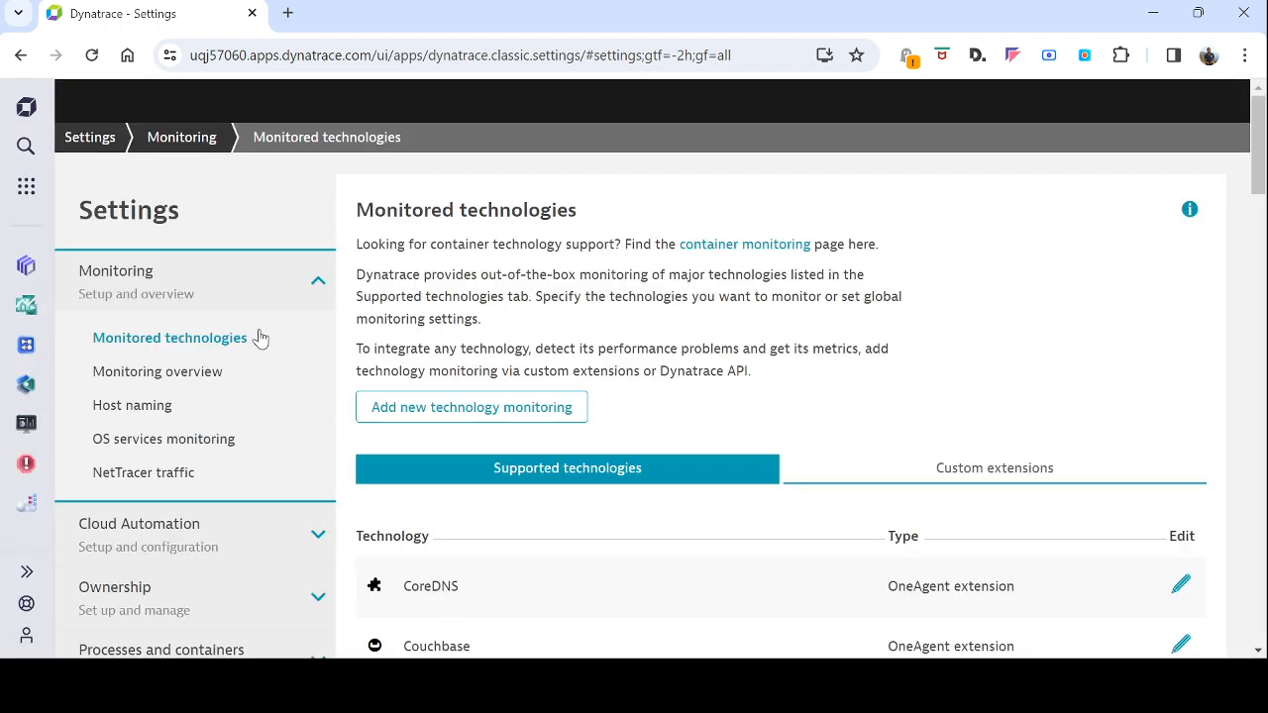
scroll(249, 344, down, 2)
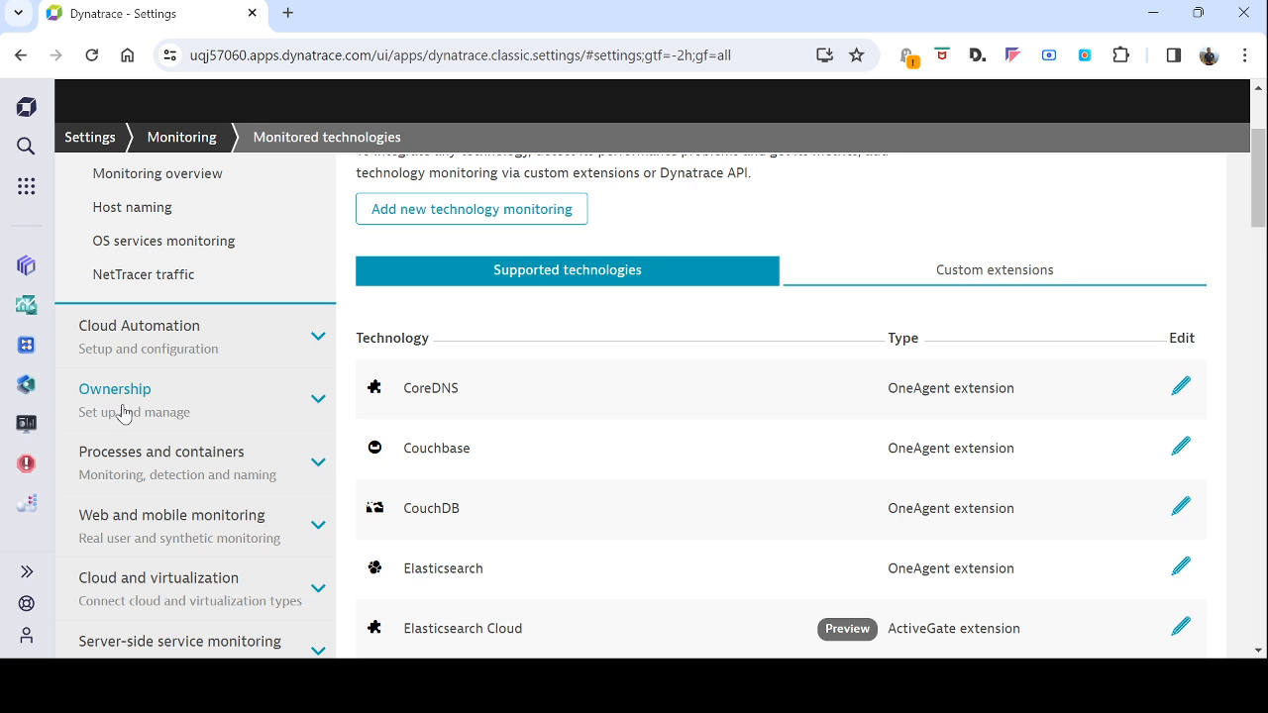
click(133, 396)
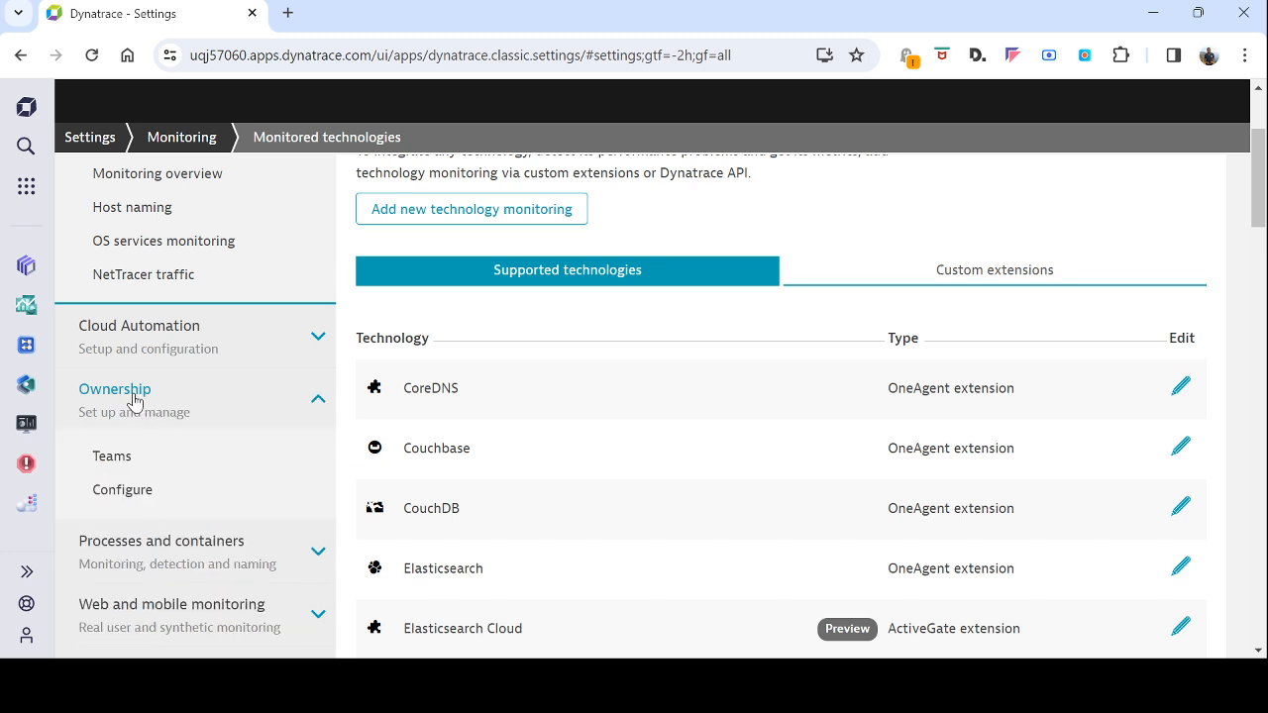
click(126, 490)
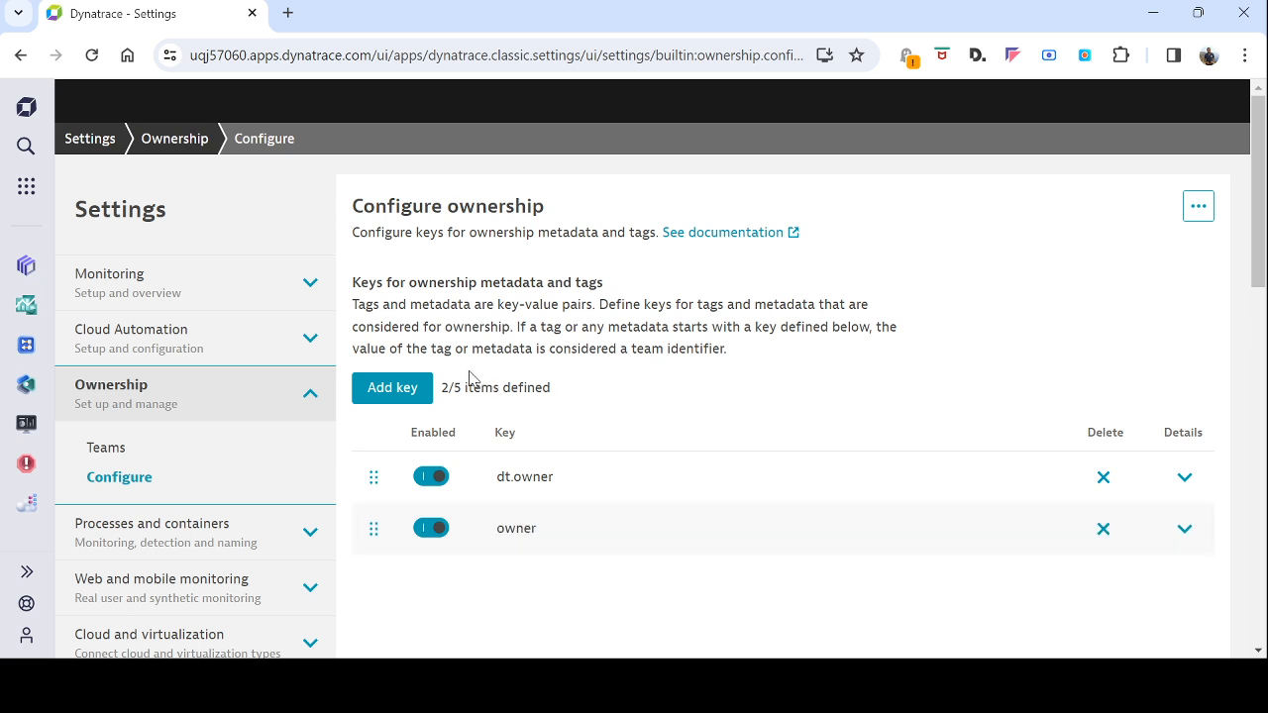
drag(443, 387, 464, 388)
scroll(1197, 453, down, 2)
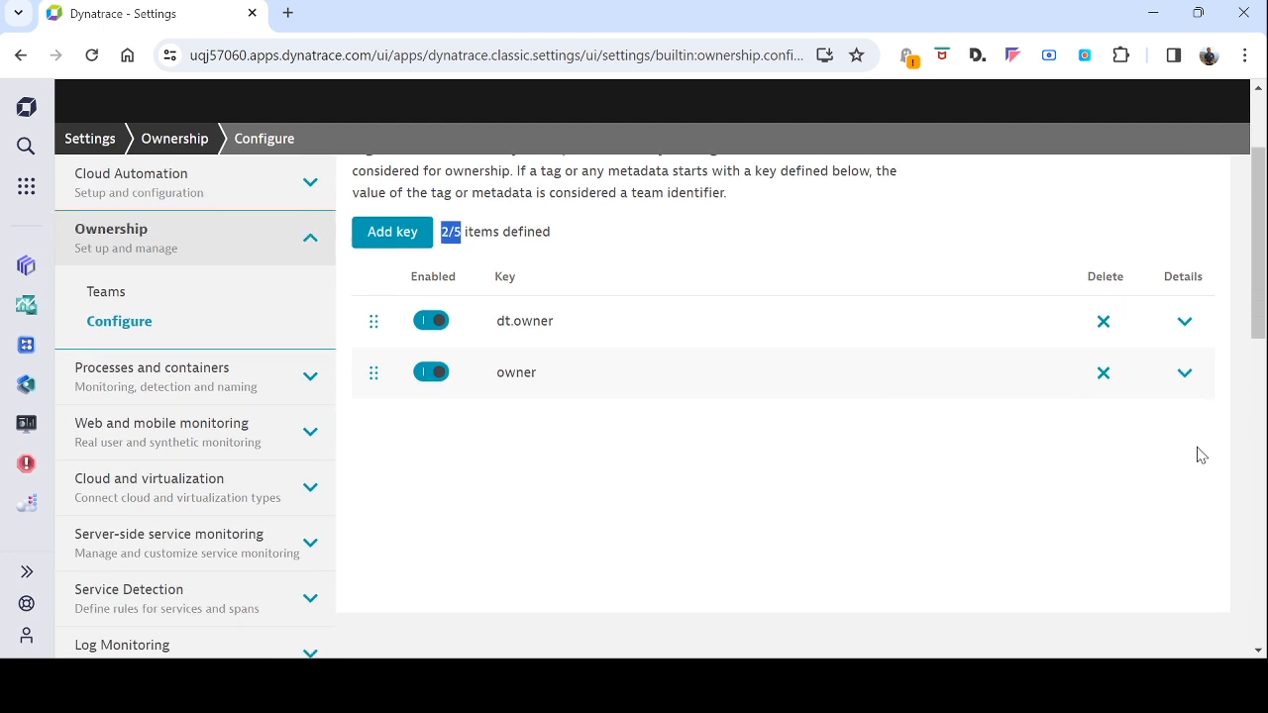
scroll(1179, 385, up, 2)
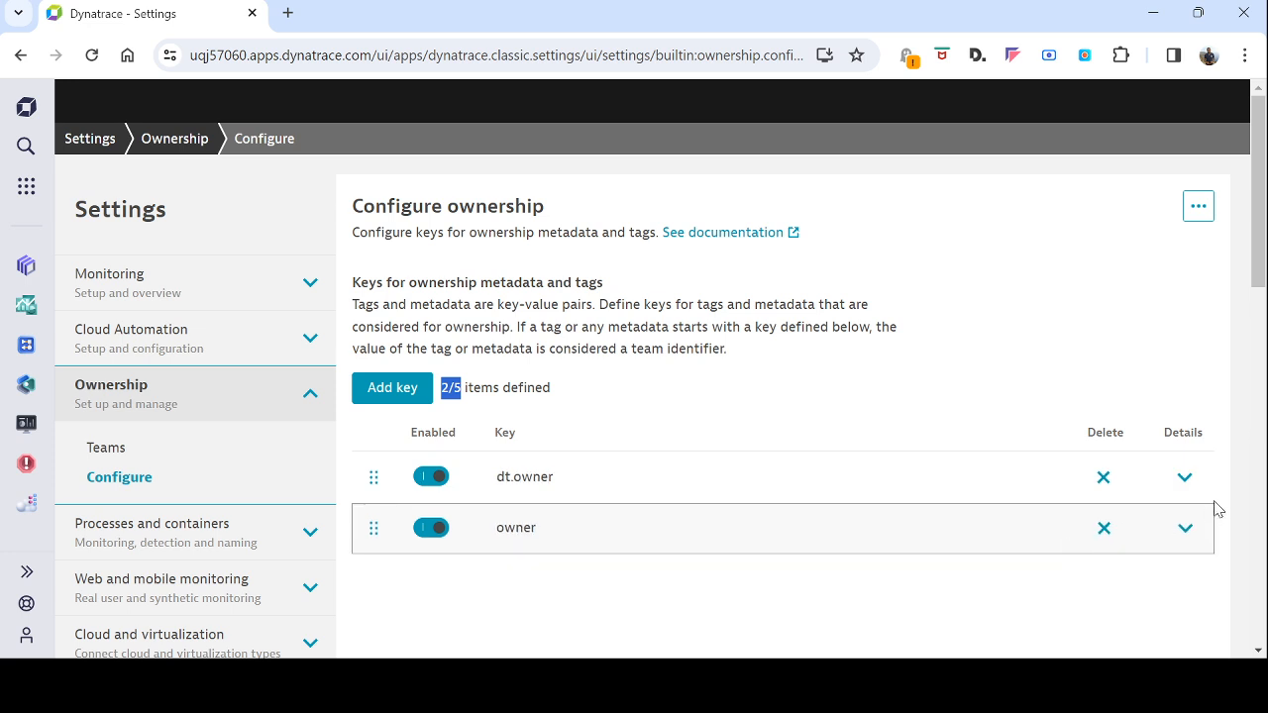
click(1185, 476)
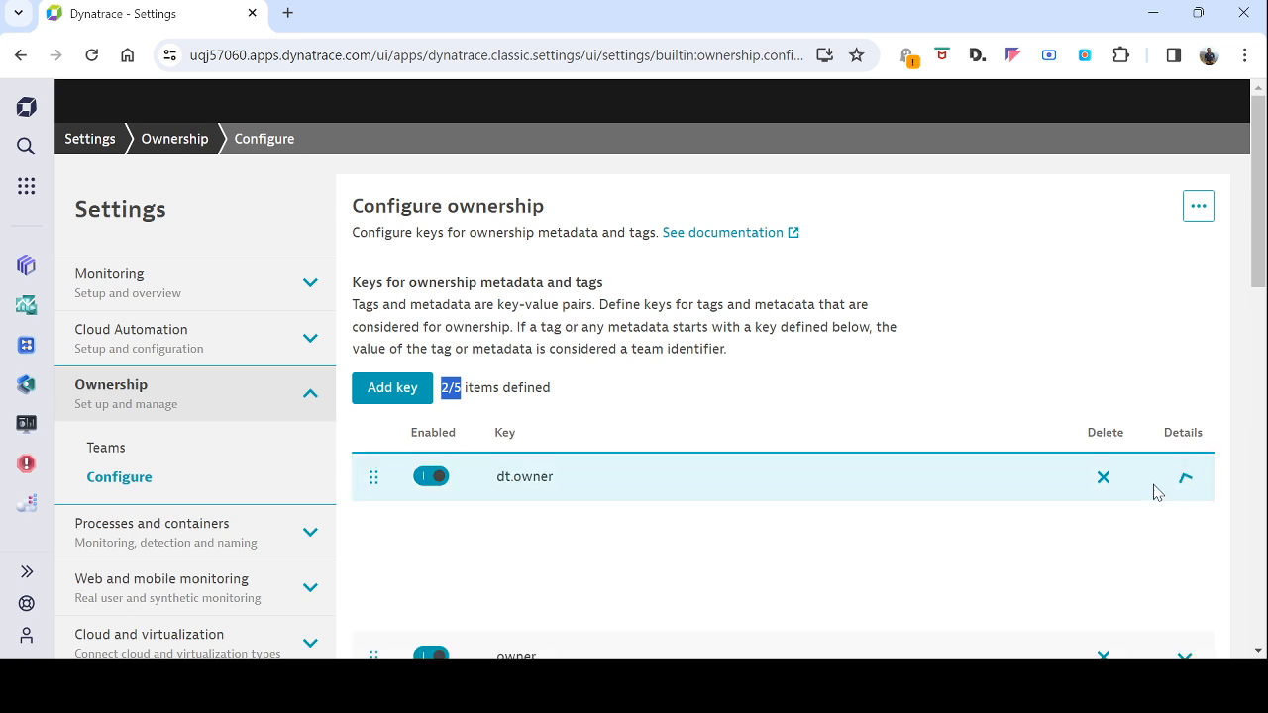
scroll(1050, 474, down, 2)
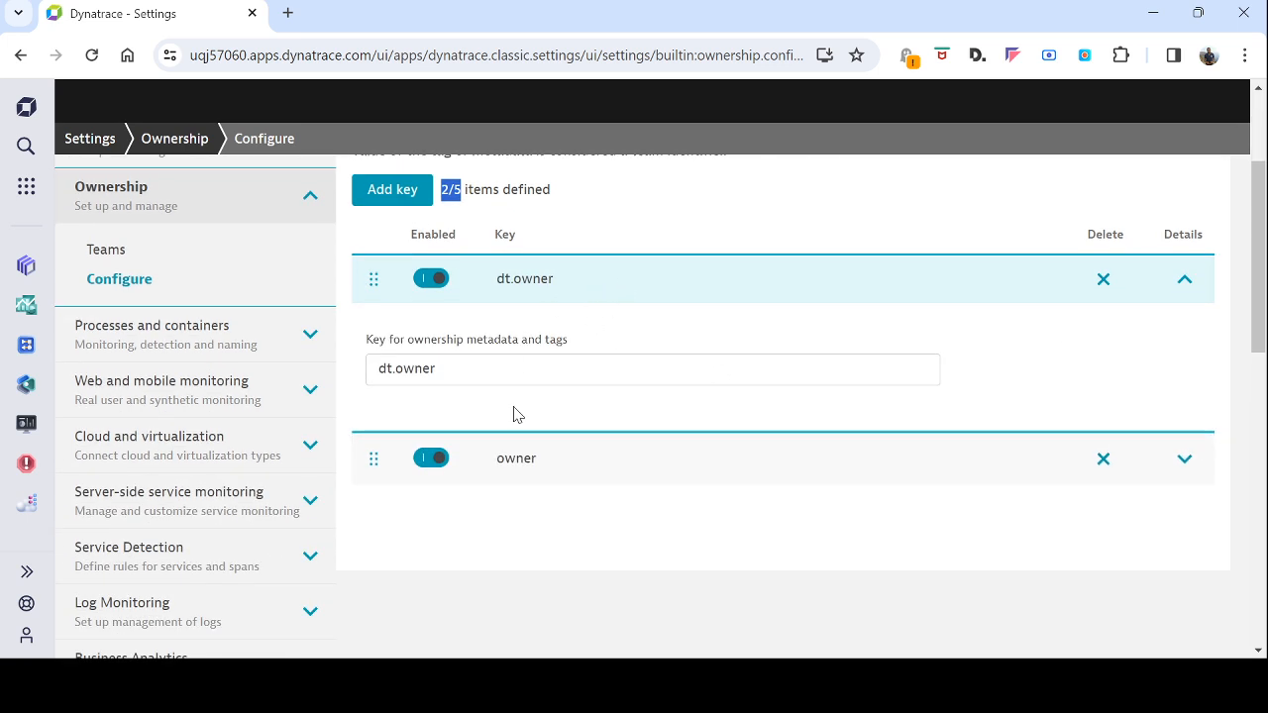
click(488, 371)
drag(489, 372, 363, 368)
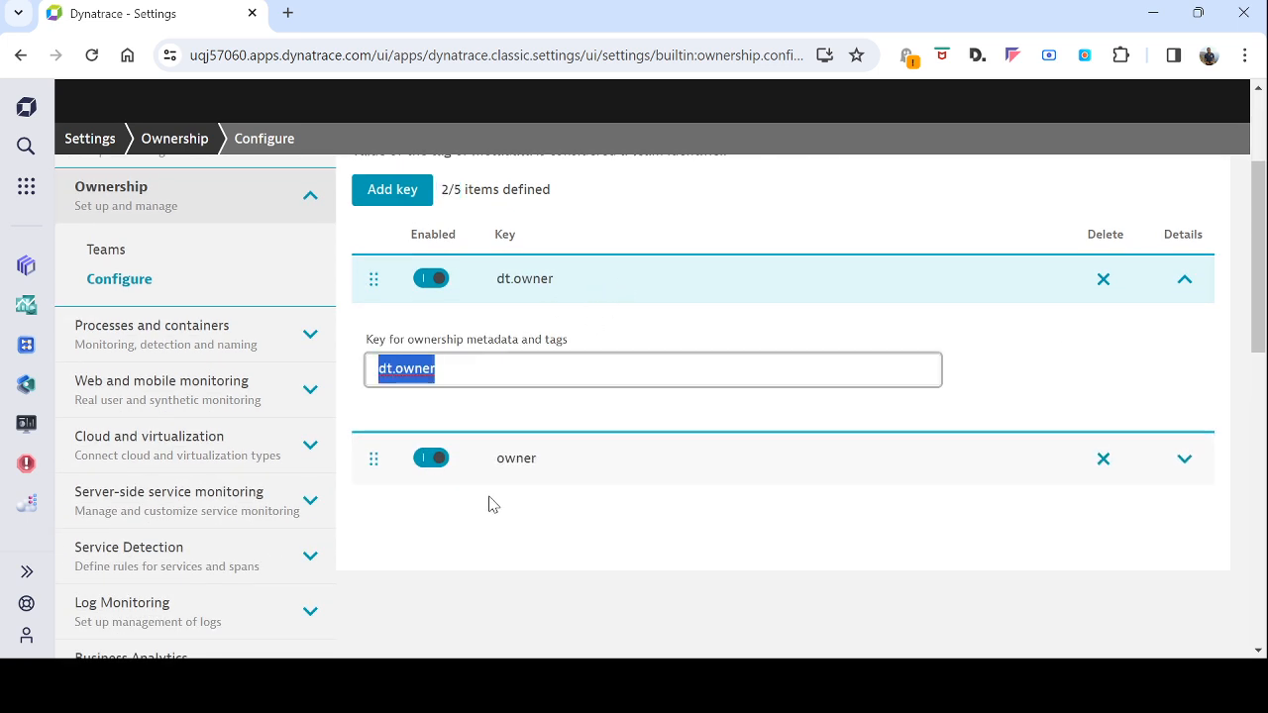
click(1184, 459)
double_click(455, 426)
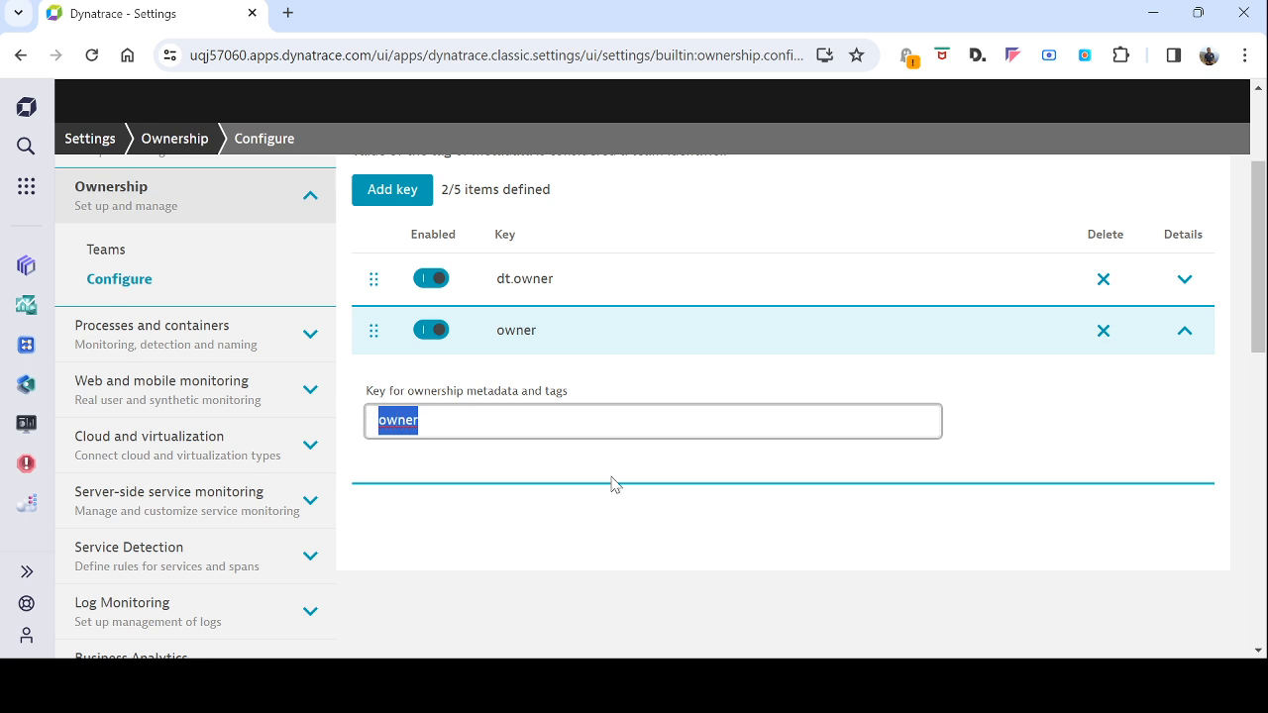
click(1182, 336)
click(1184, 282)
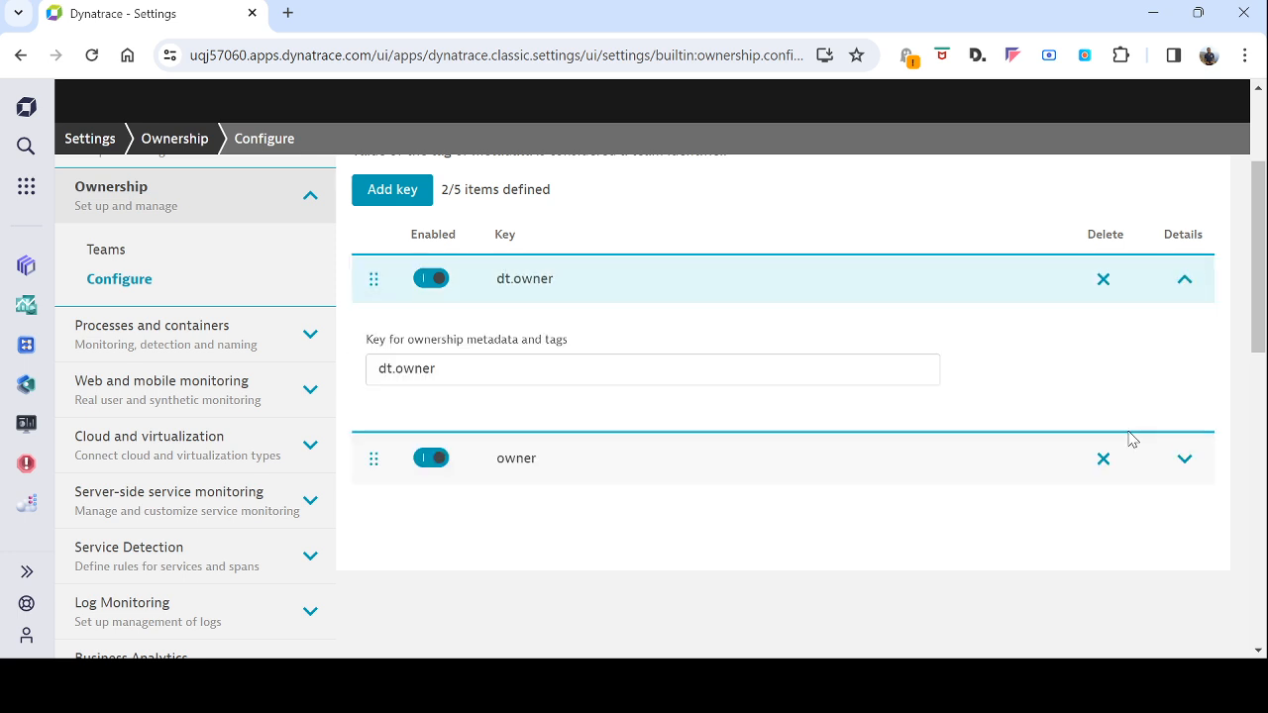
click(1185, 282)
scroll(1233, 347, up, 3)
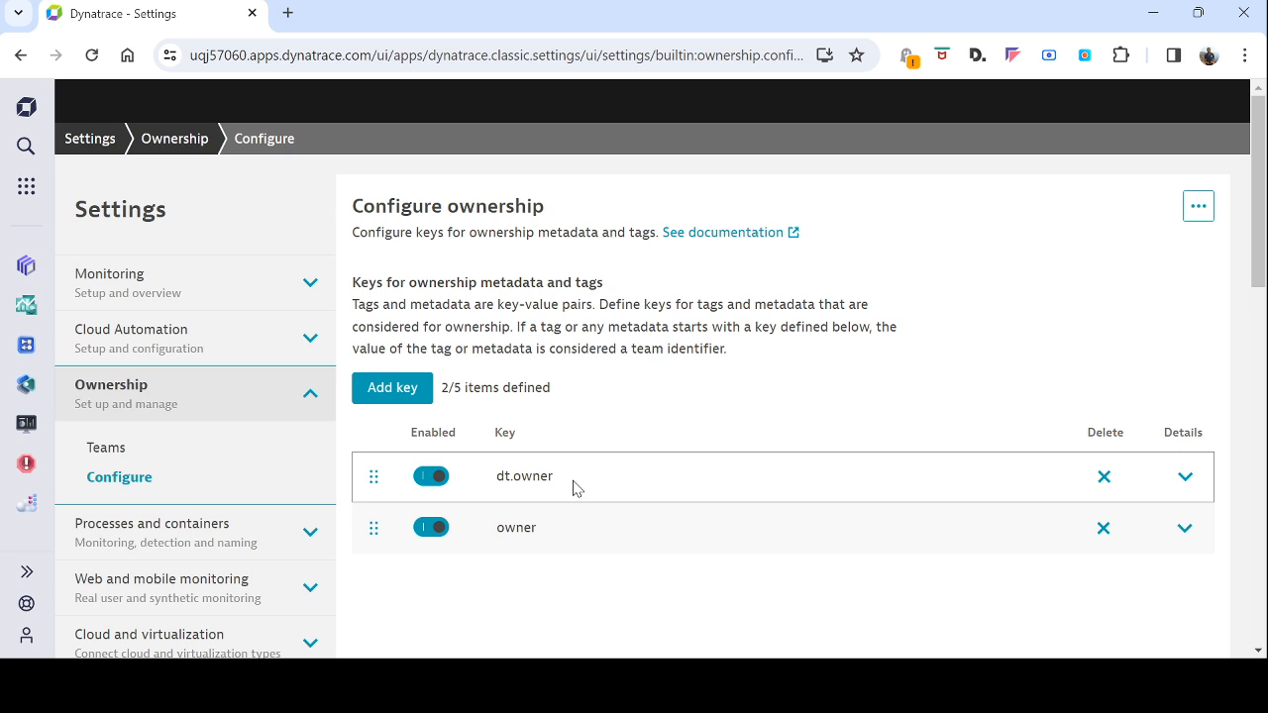
double_click(500, 531)
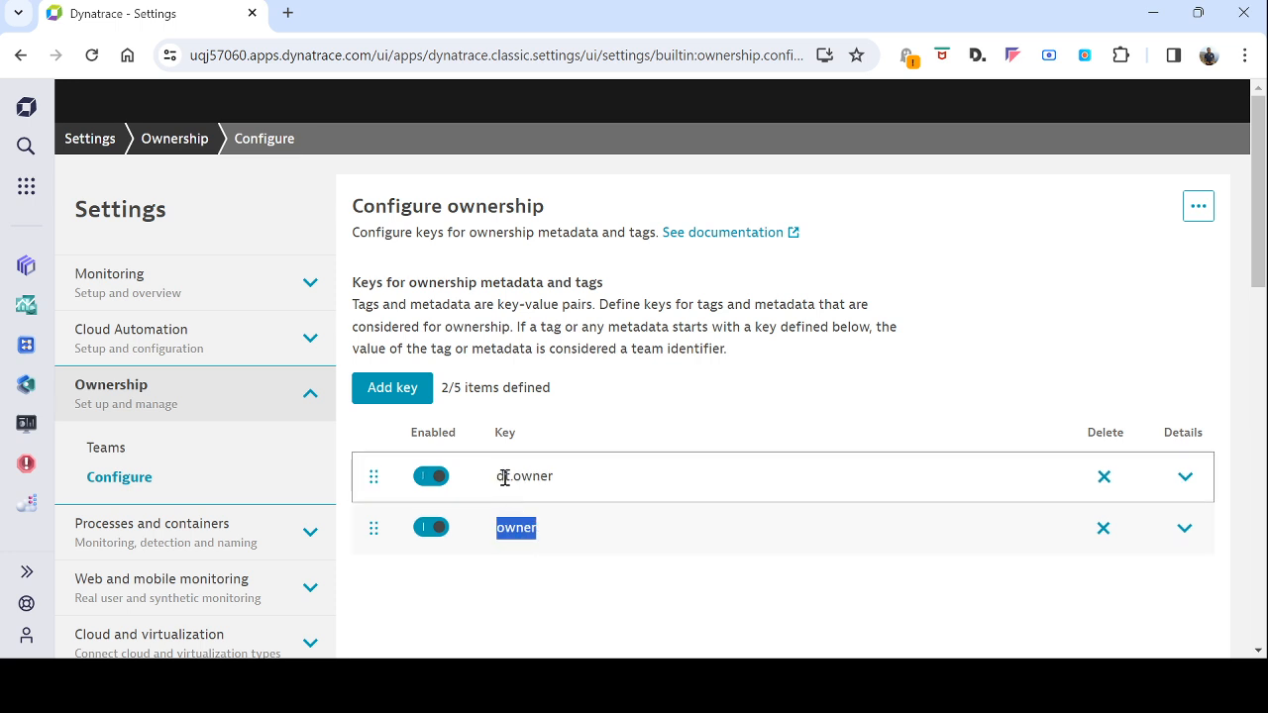
drag(497, 478, 511, 478)
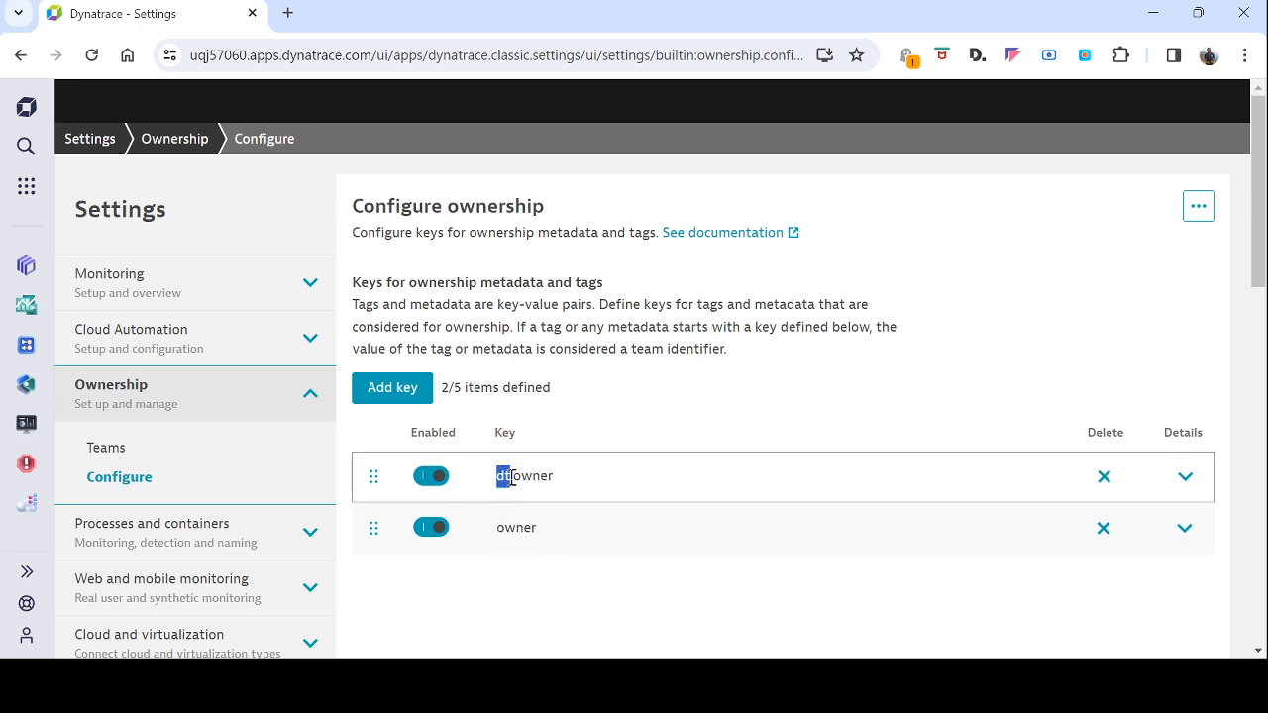
double_click(501, 527)
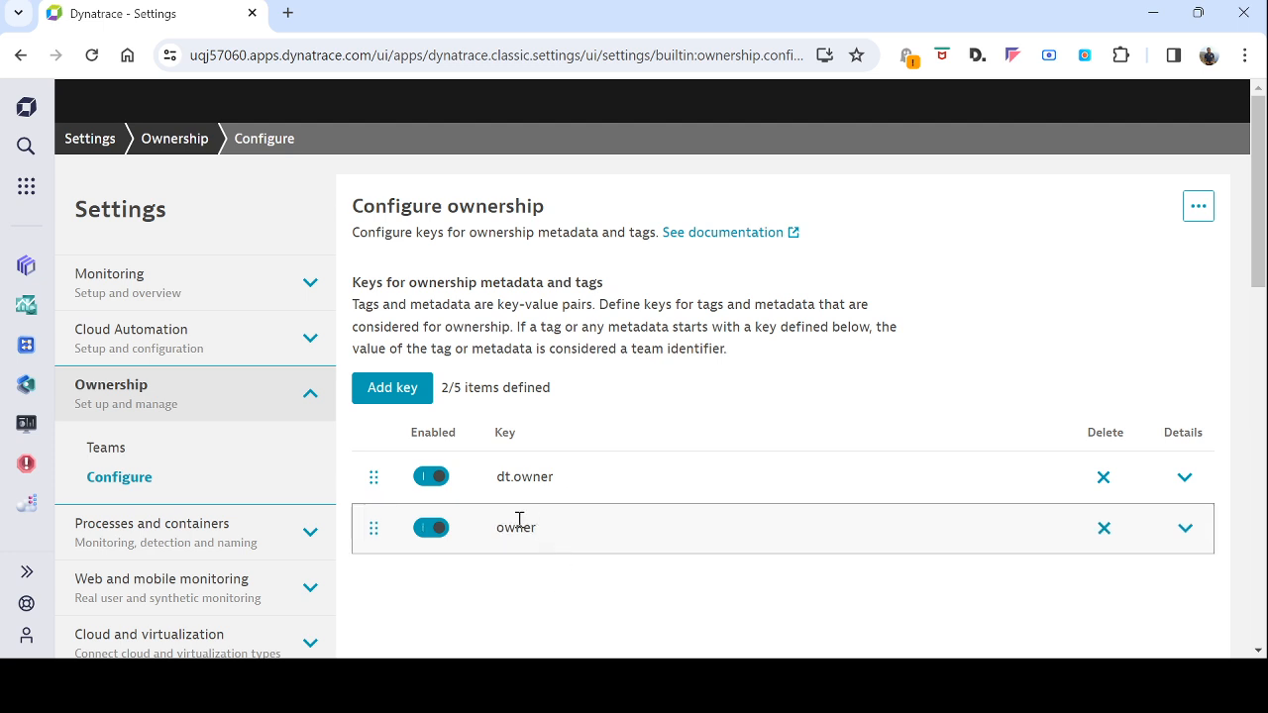
drag(496, 527, 542, 532)
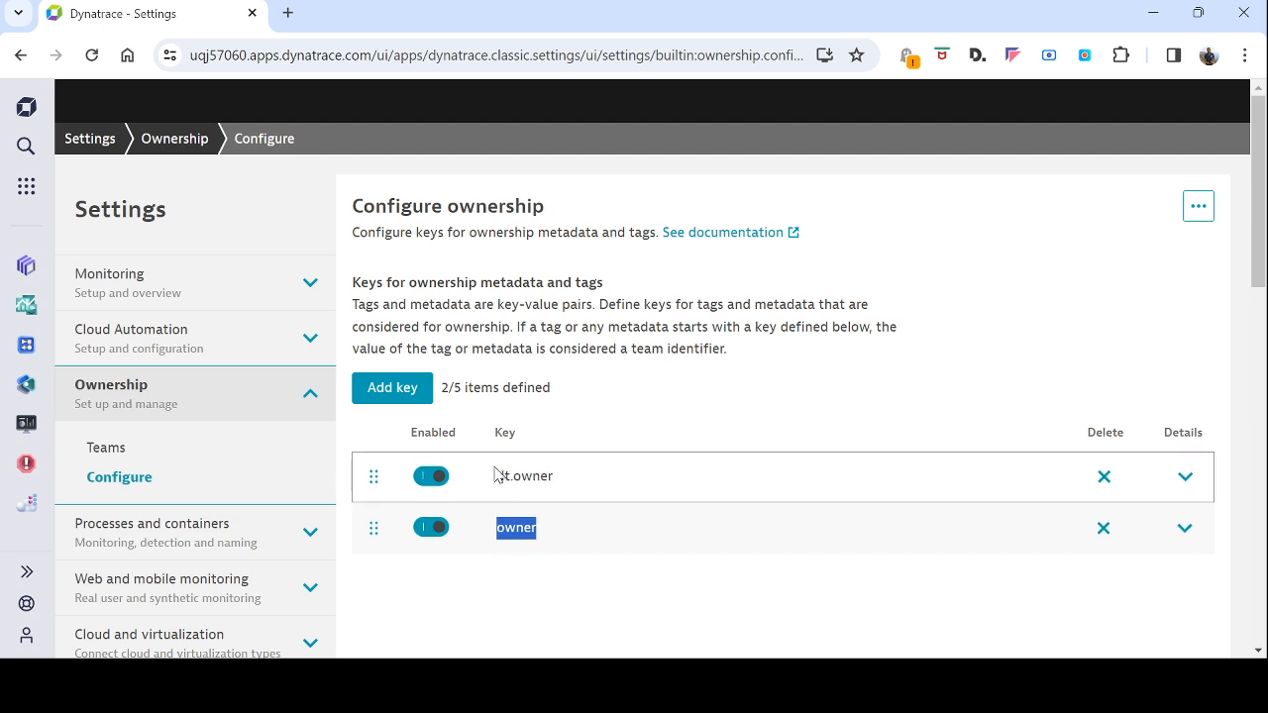
drag(497, 477, 623, 476)
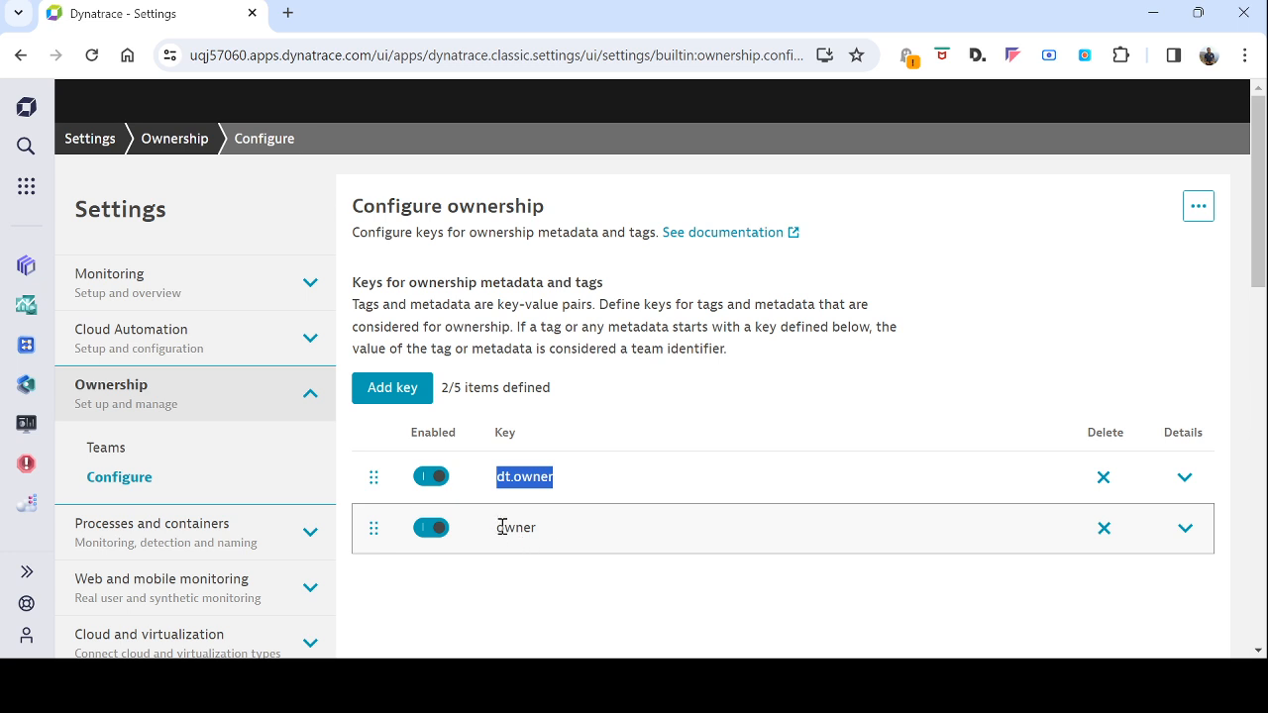
drag(502, 527, 550, 533)
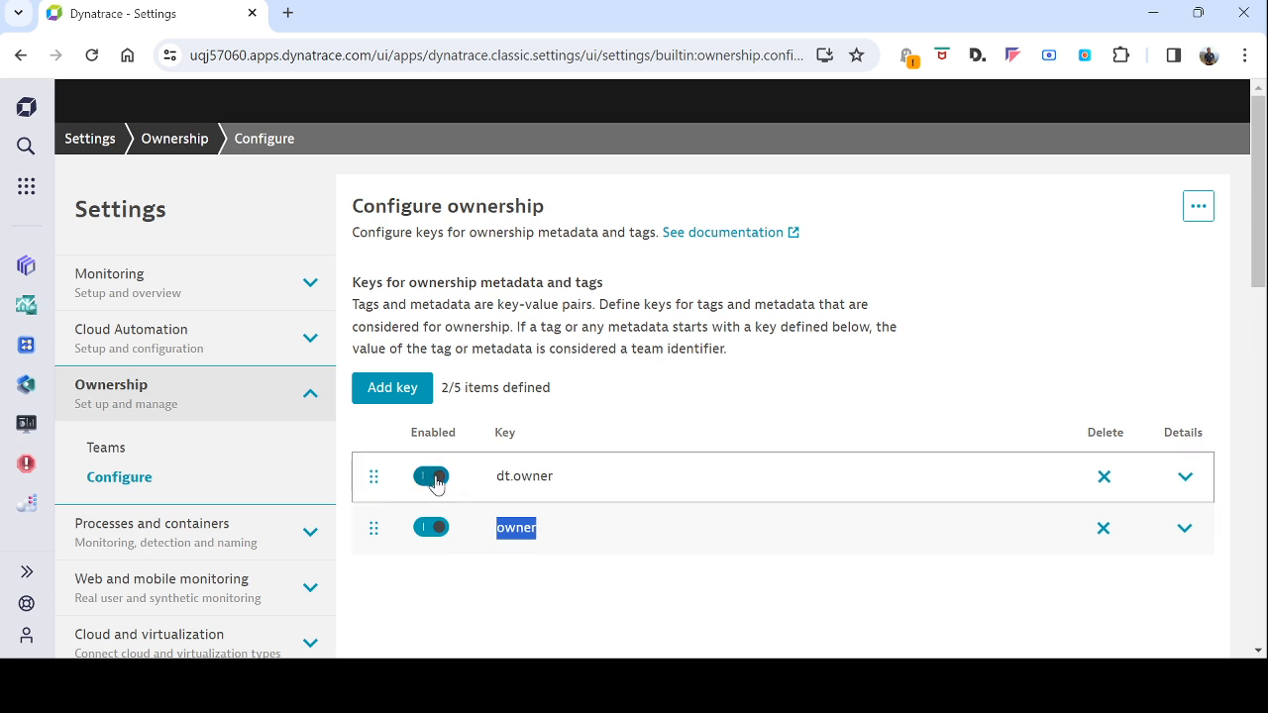
drag(497, 477, 578, 483)
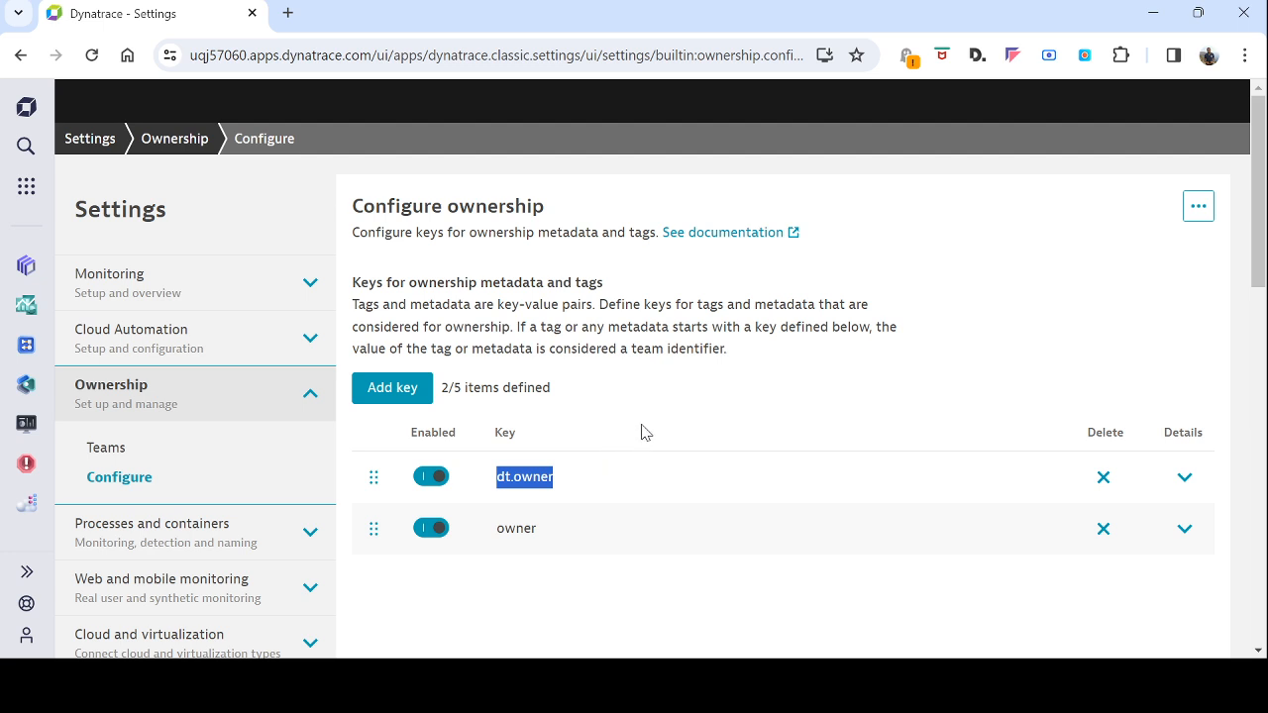
Add a third ownership key named maintenair and save it
click(392, 389)
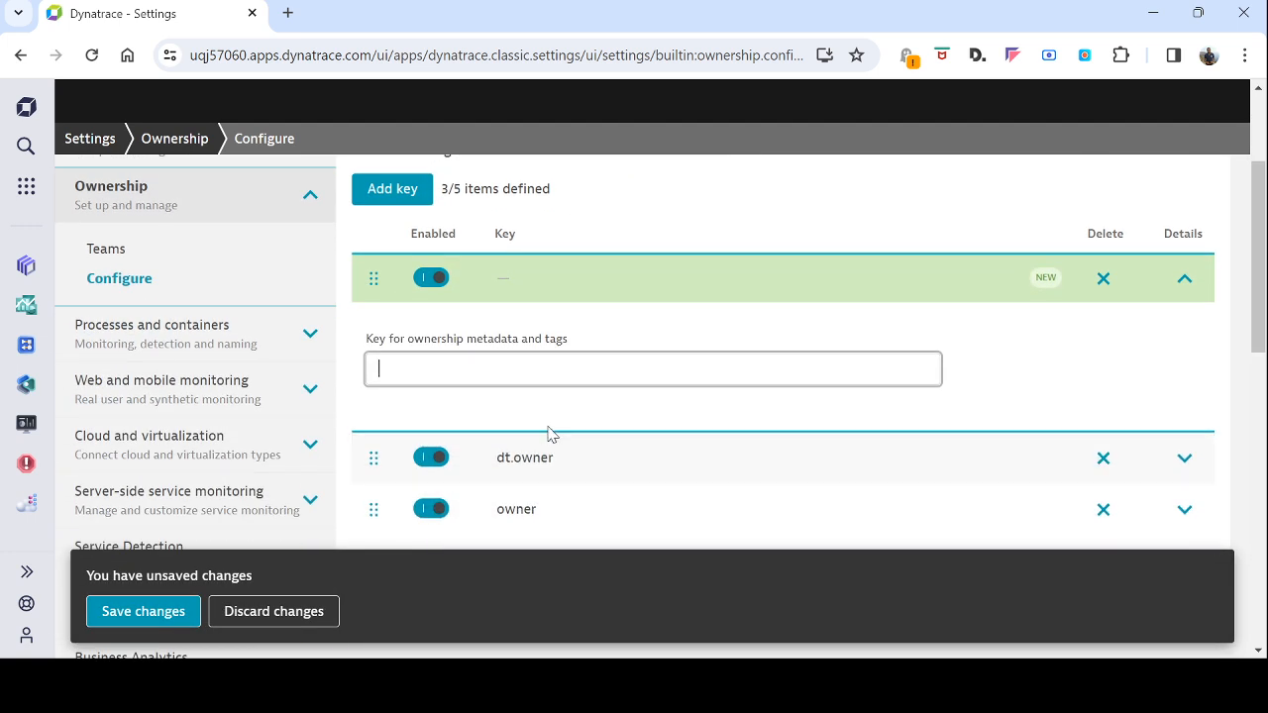
text(mainte)
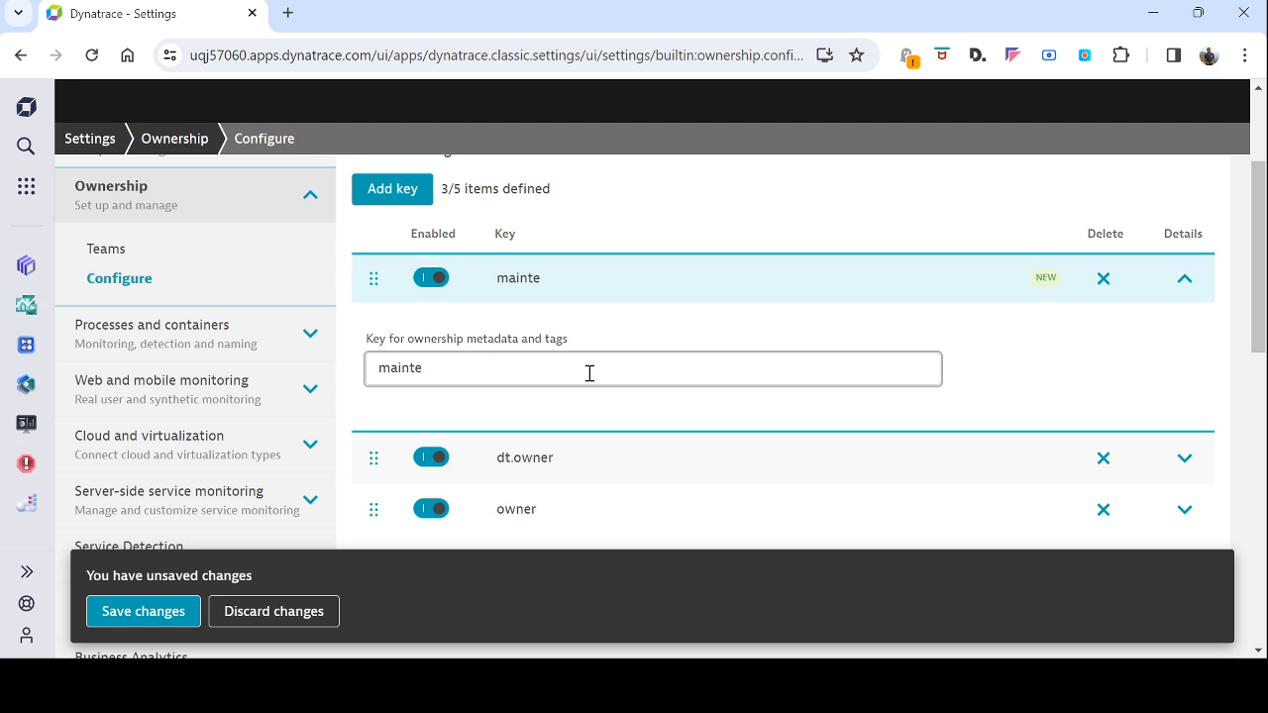
key(BackSpace)
text(enairt)
key(BackSpace)
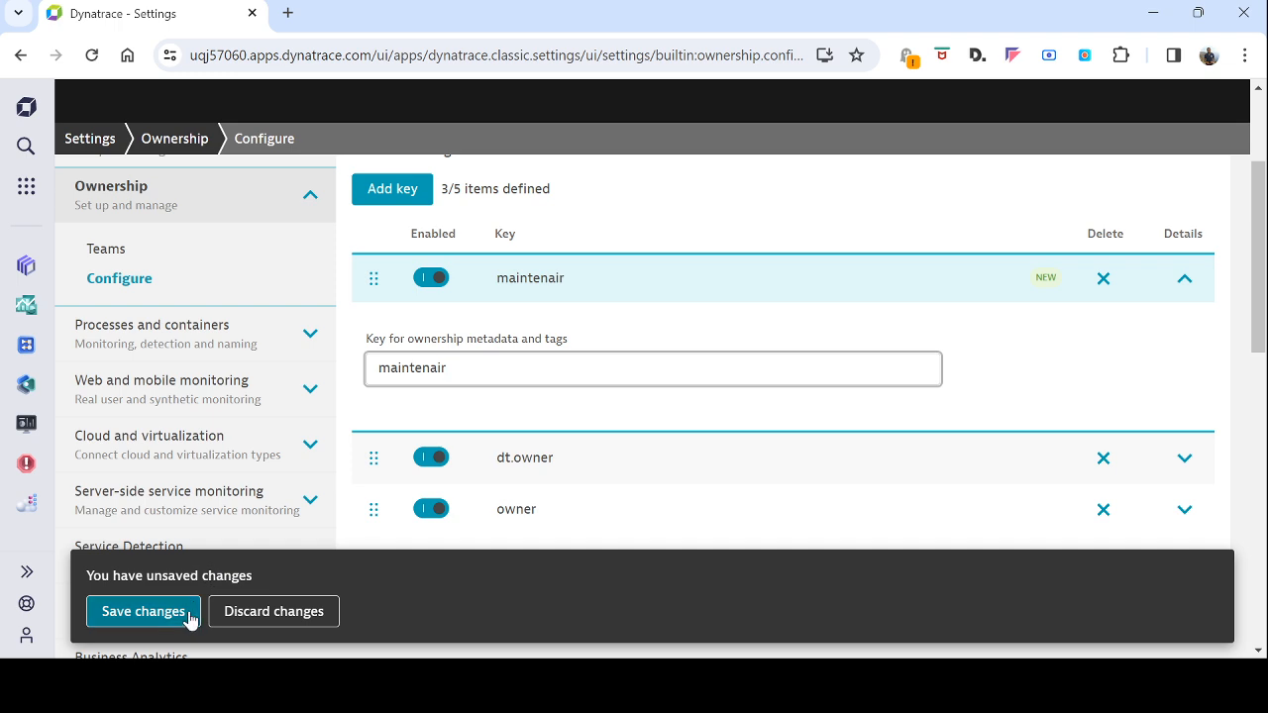
click(144, 613)
scroll(639, 491, up, 3)
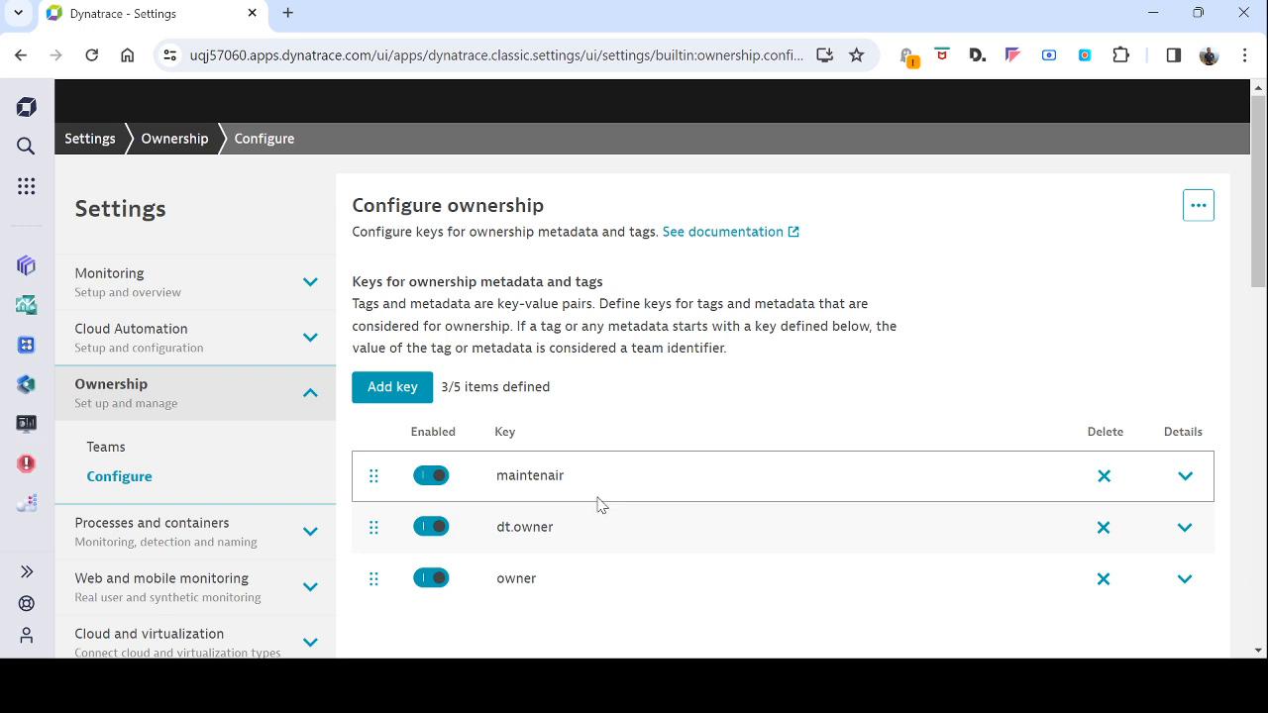
drag(585, 479, 502, 482)
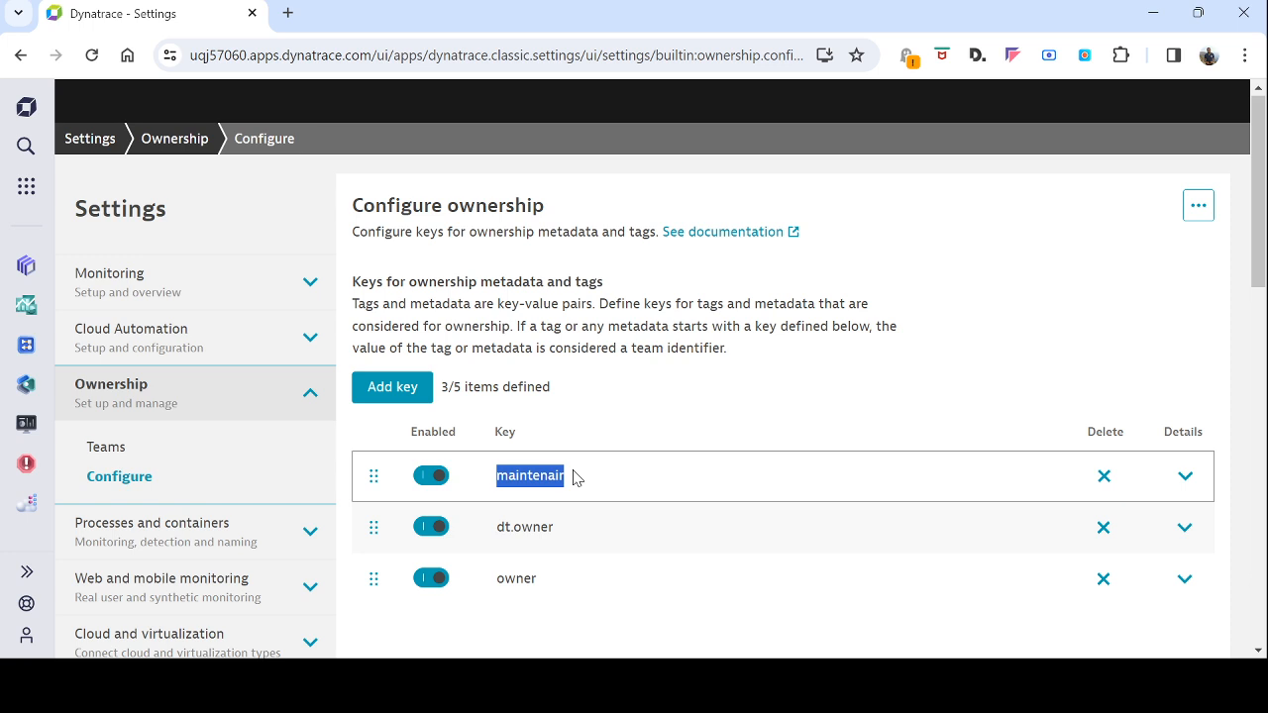
click(734, 396)
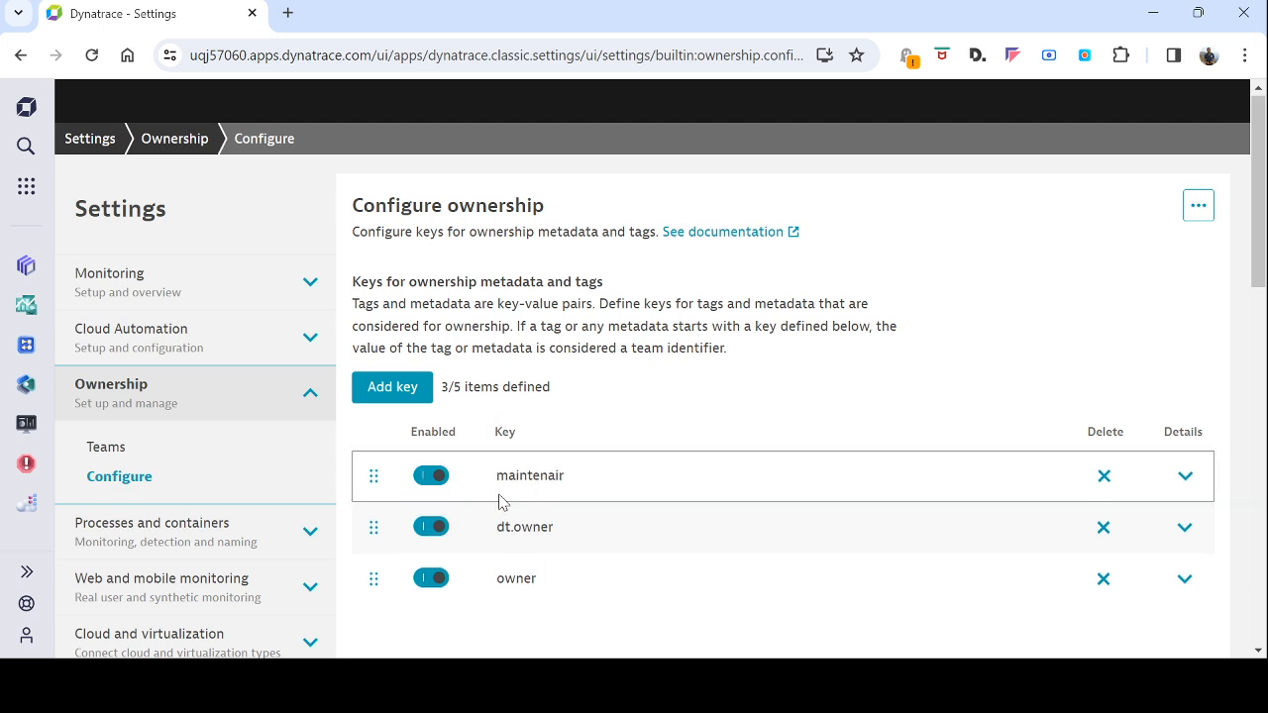
Review the 3/5 key count and the dt.owner key, then go to the Ownership Teams page
double_click(442, 391)
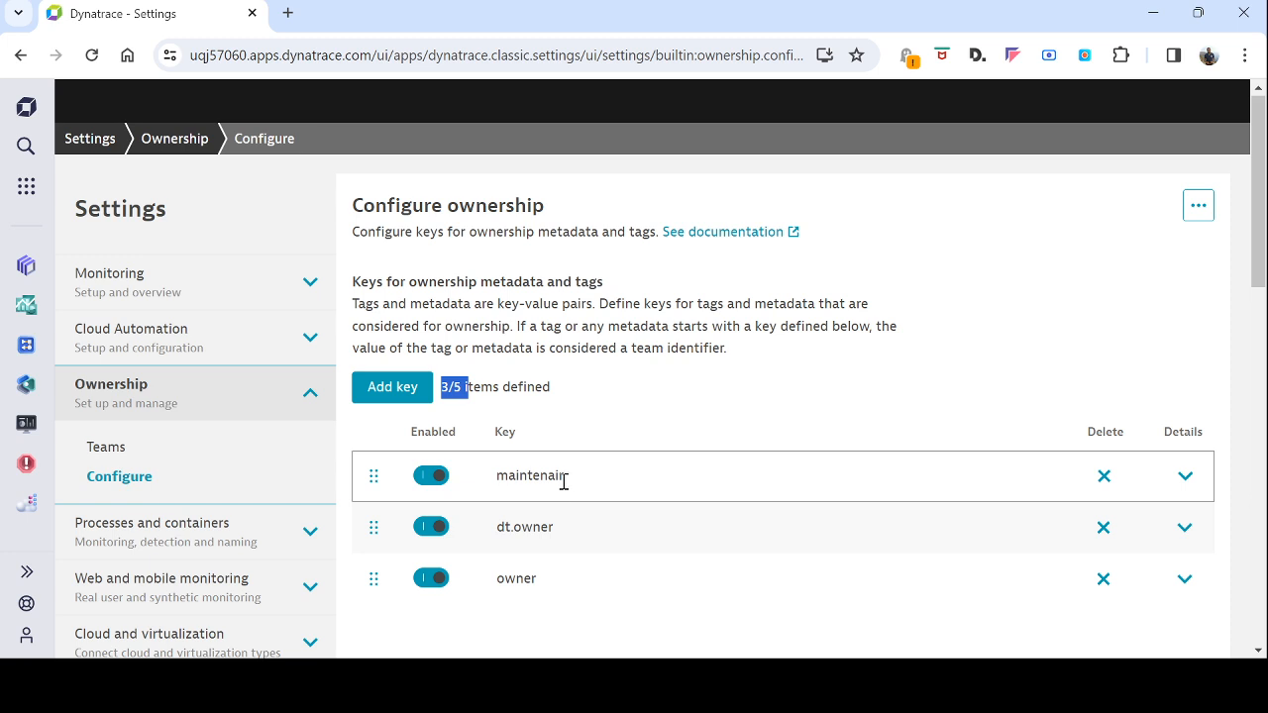
click(781, 360)
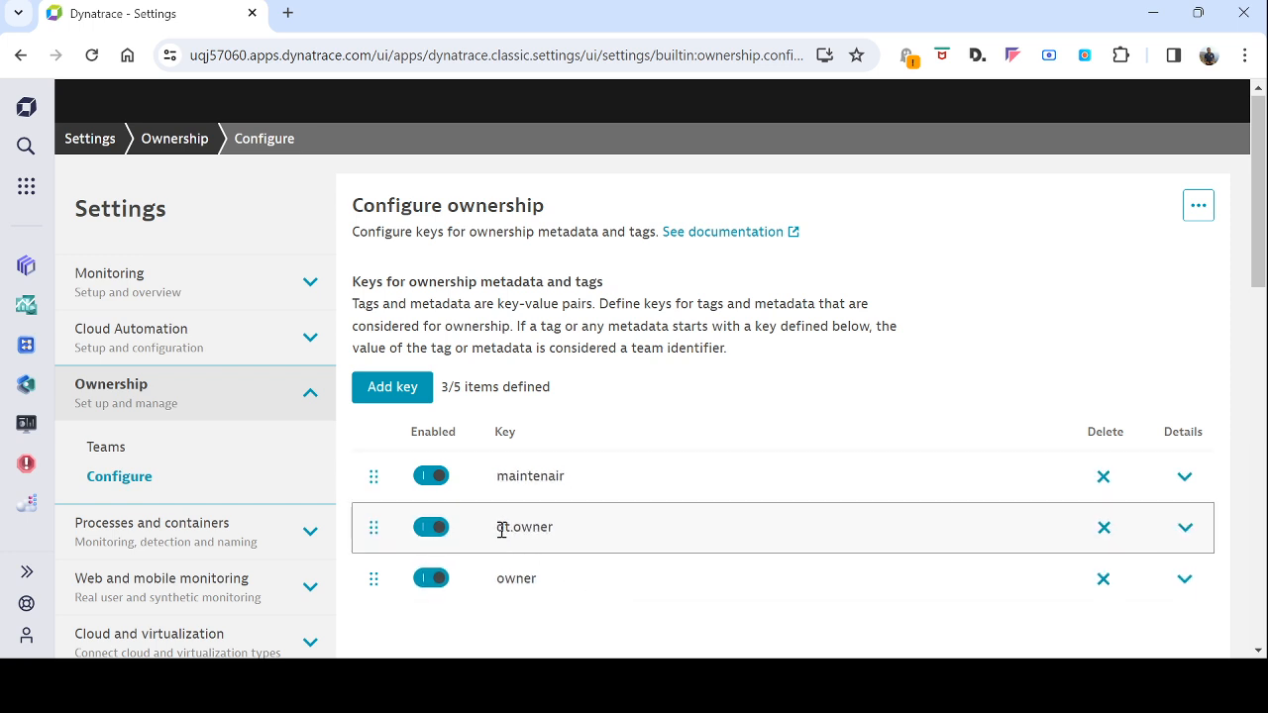
drag(499, 526, 514, 527)
click(837, 374)
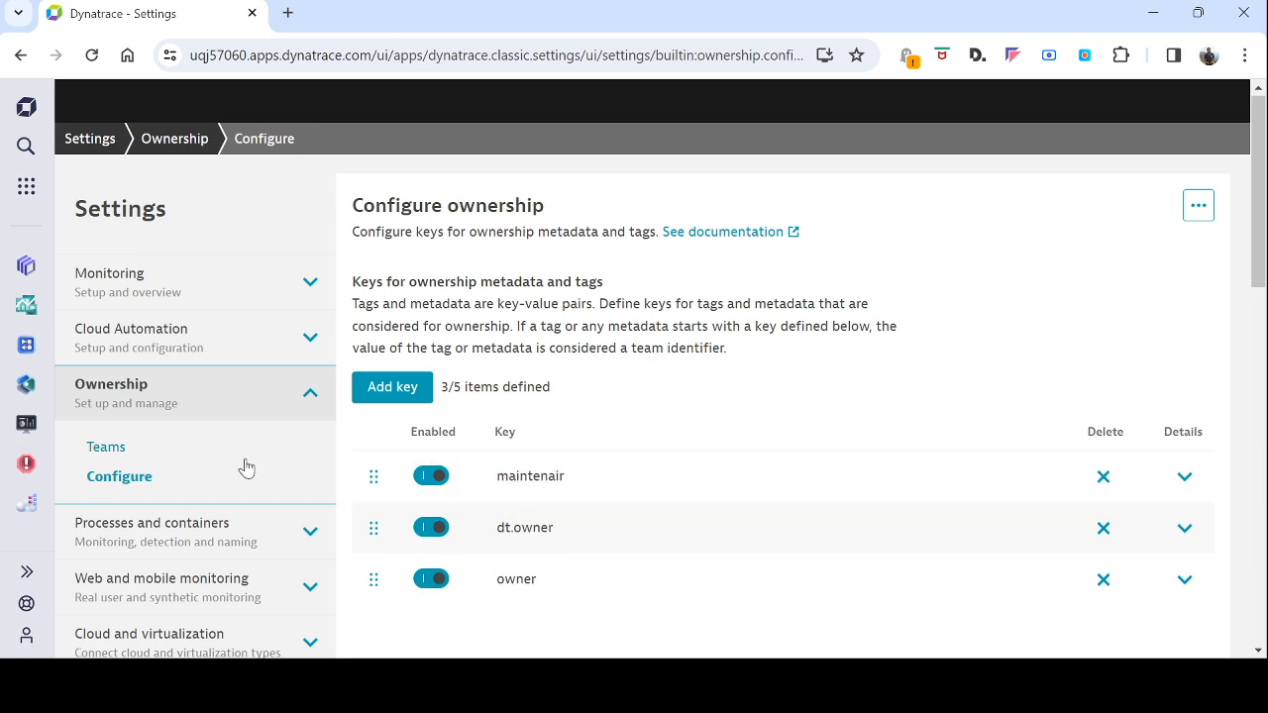
click(106, 450)
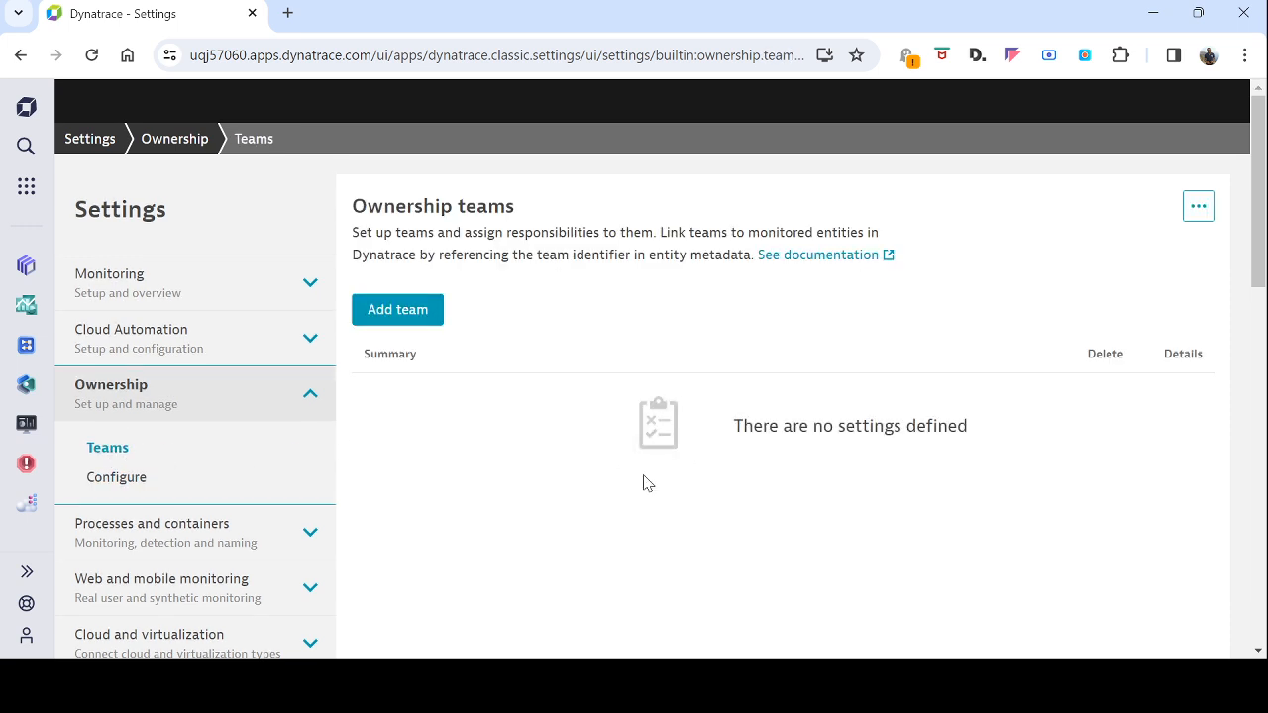
Add a team named Digital factory described as 'Construction d'images docker et packer'
click(414, 317)
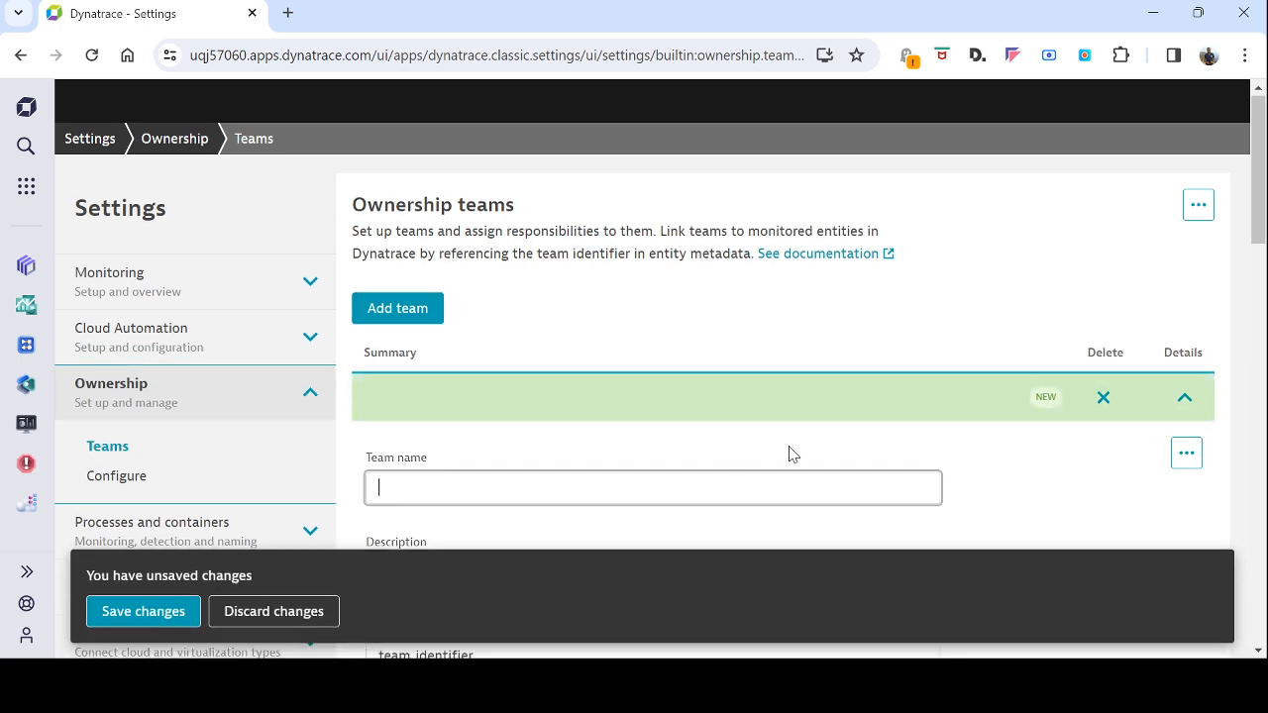
text(Digit)
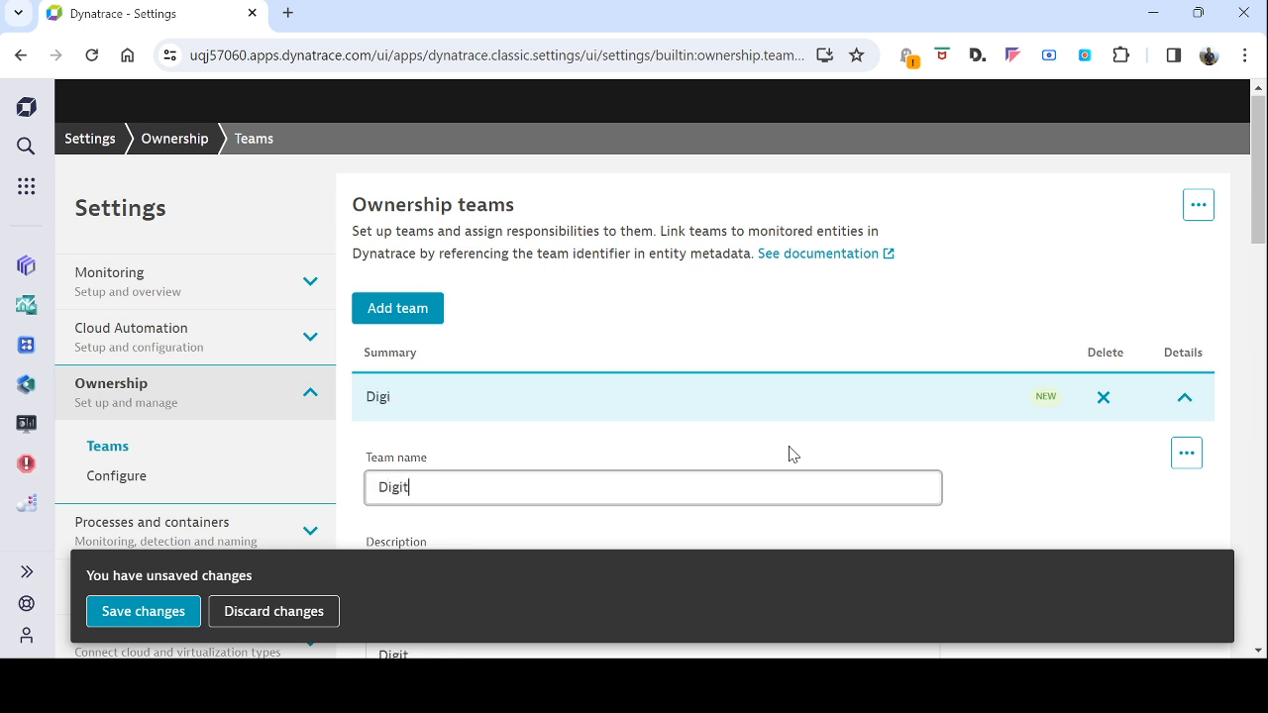
text(al factory)
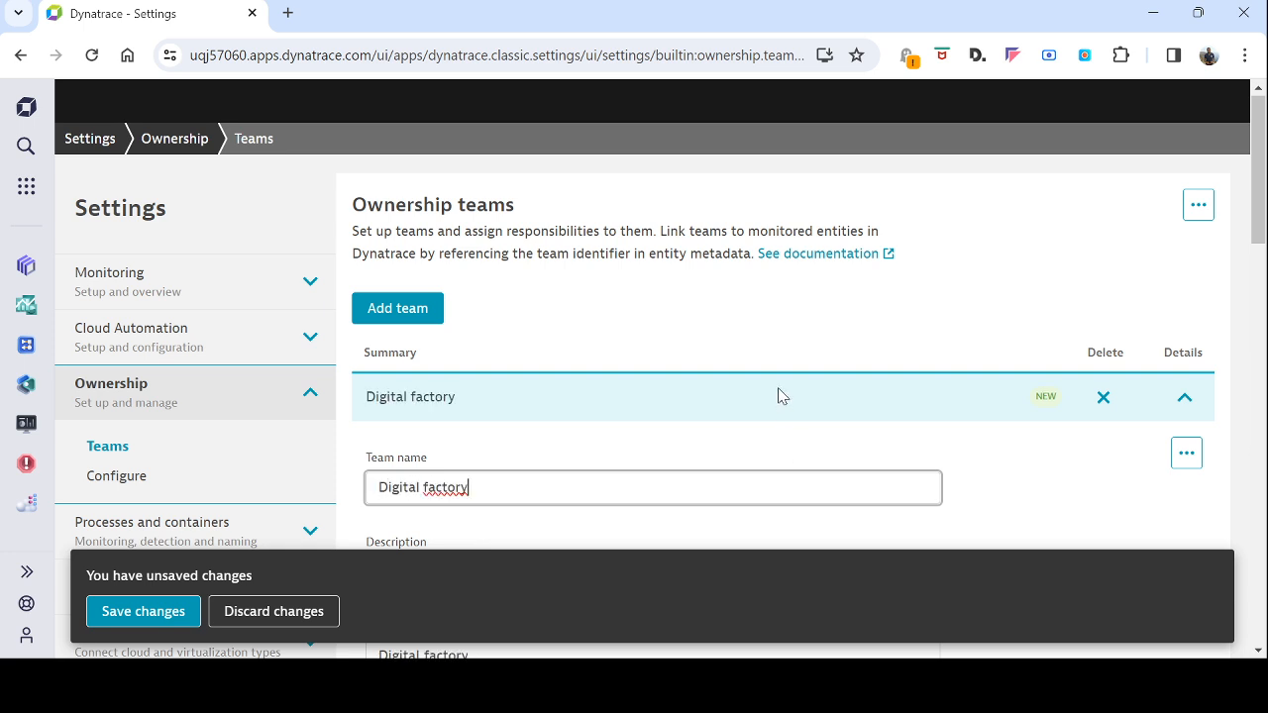
scroll(778, 393, down, 1)
scroll(780, 396, down, 1)
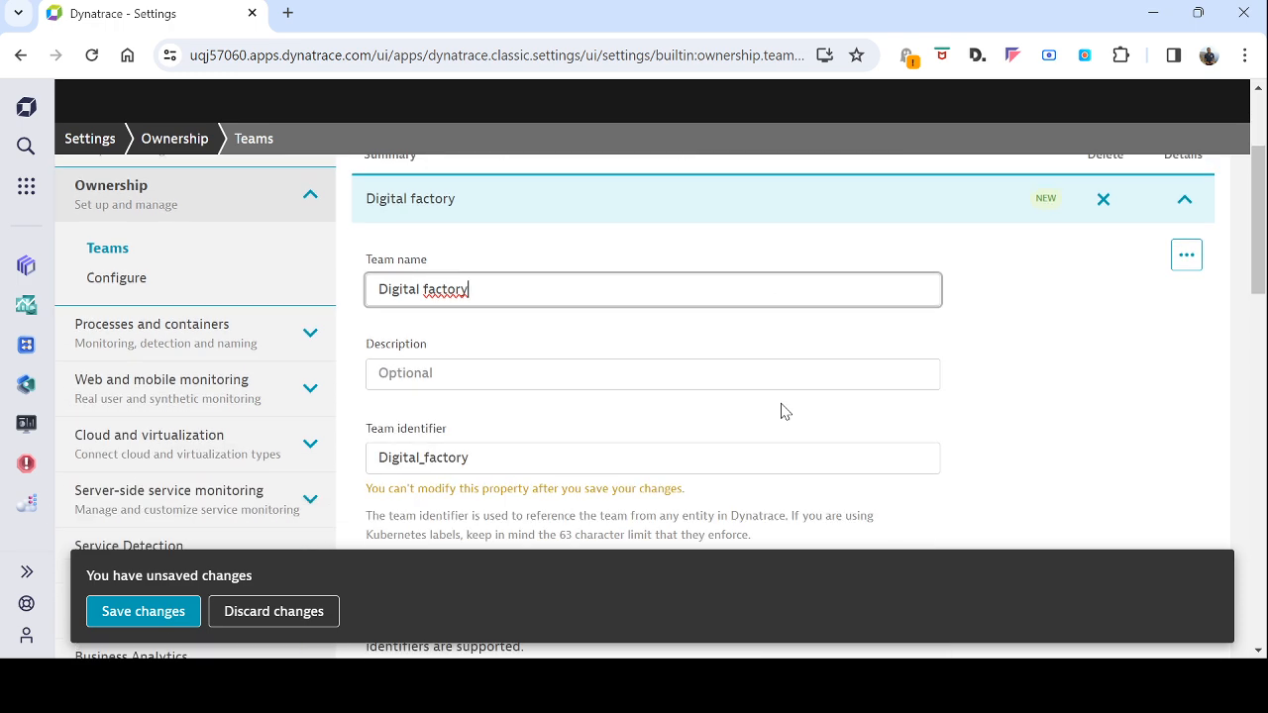
click(692, 381)
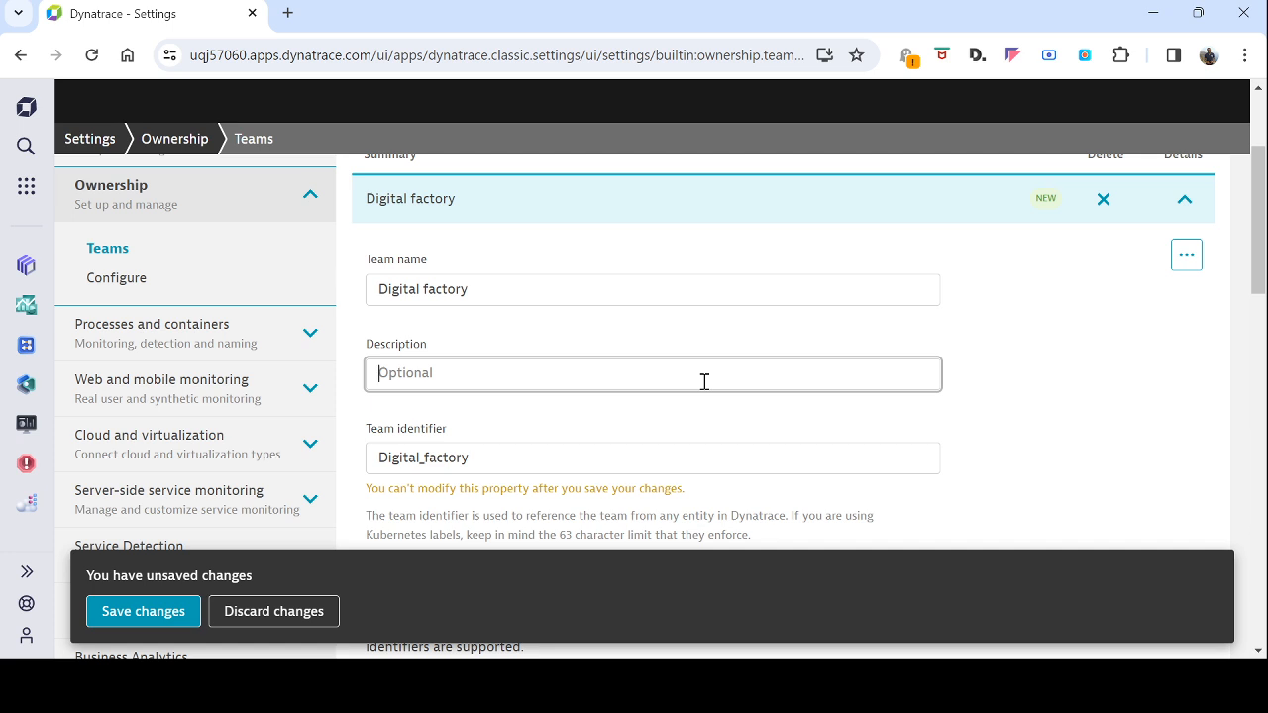
text(Construction d'imag)
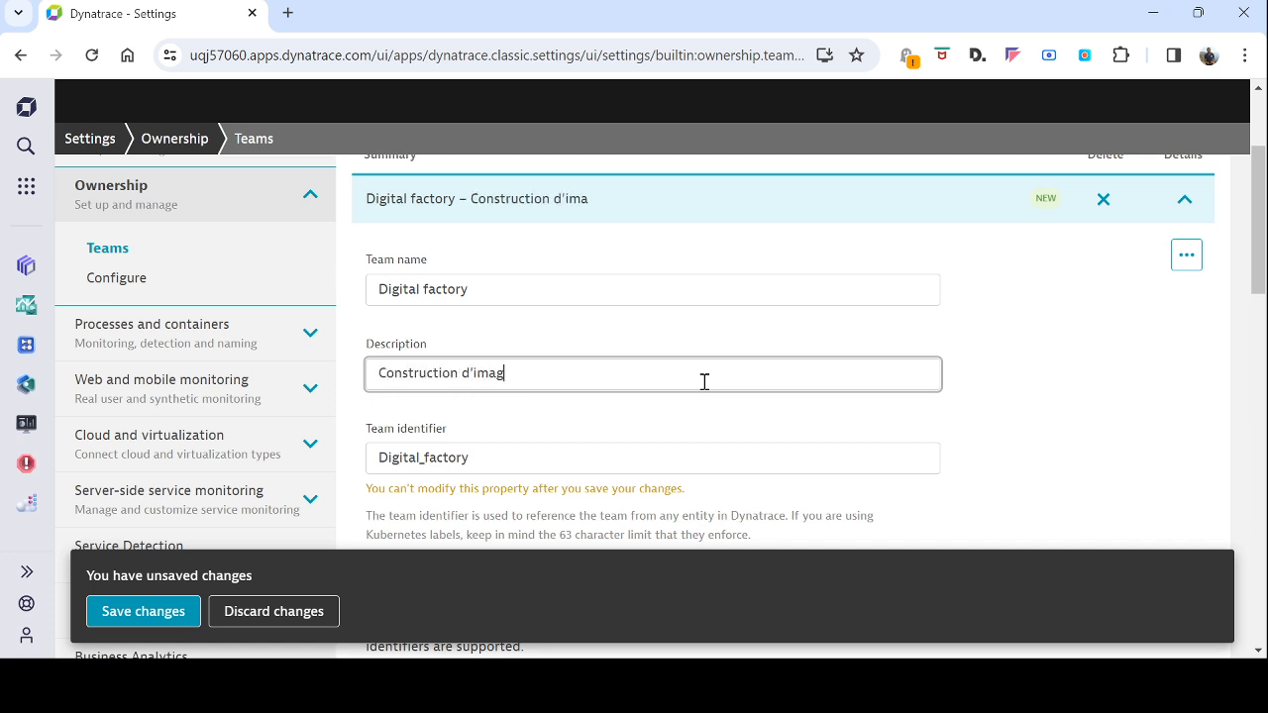
text(ess)
text( docker et packer)
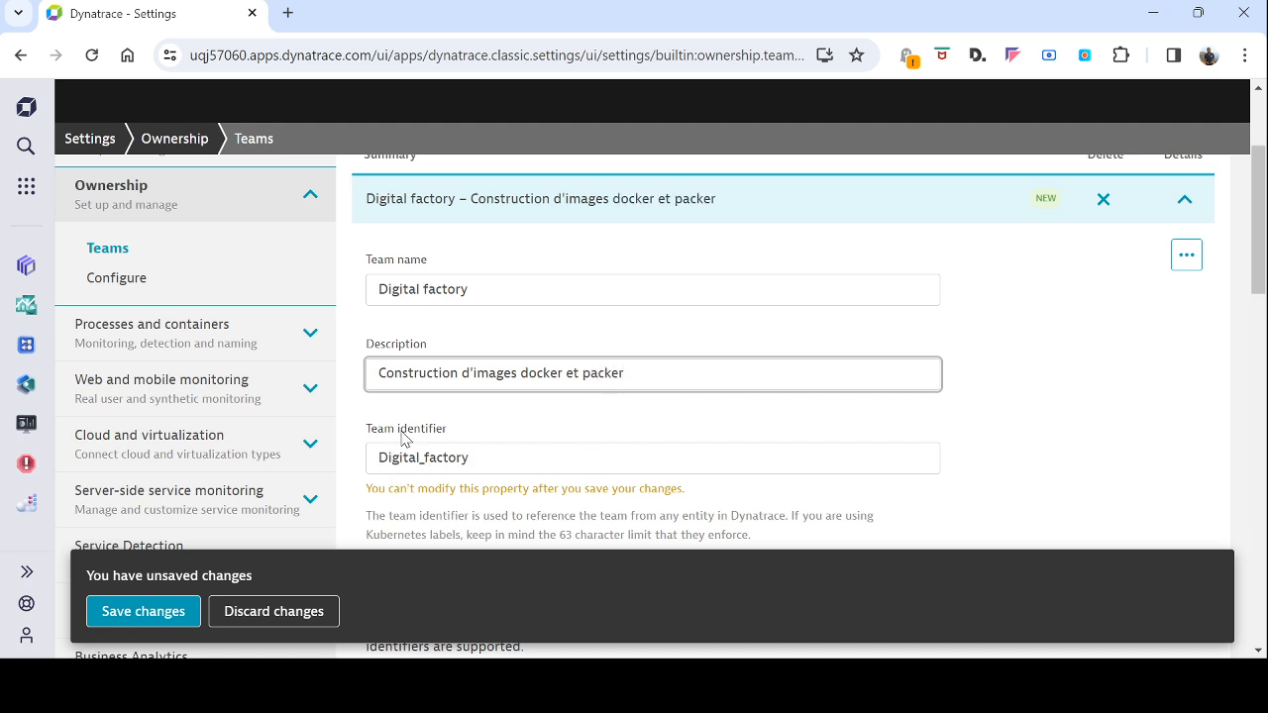
Change the identifier to digital_factory, enable Development and Infrastructure, and add a contact entry
drag(380, 457, 390, 458)
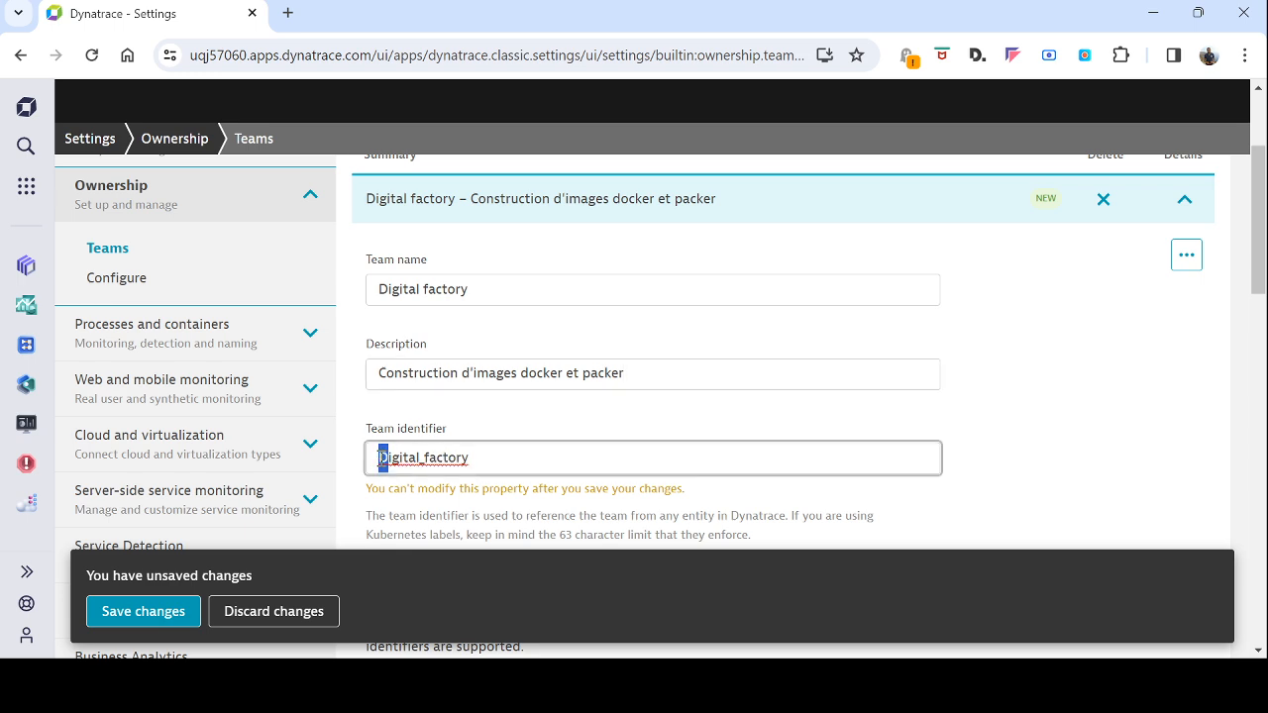
text(d)
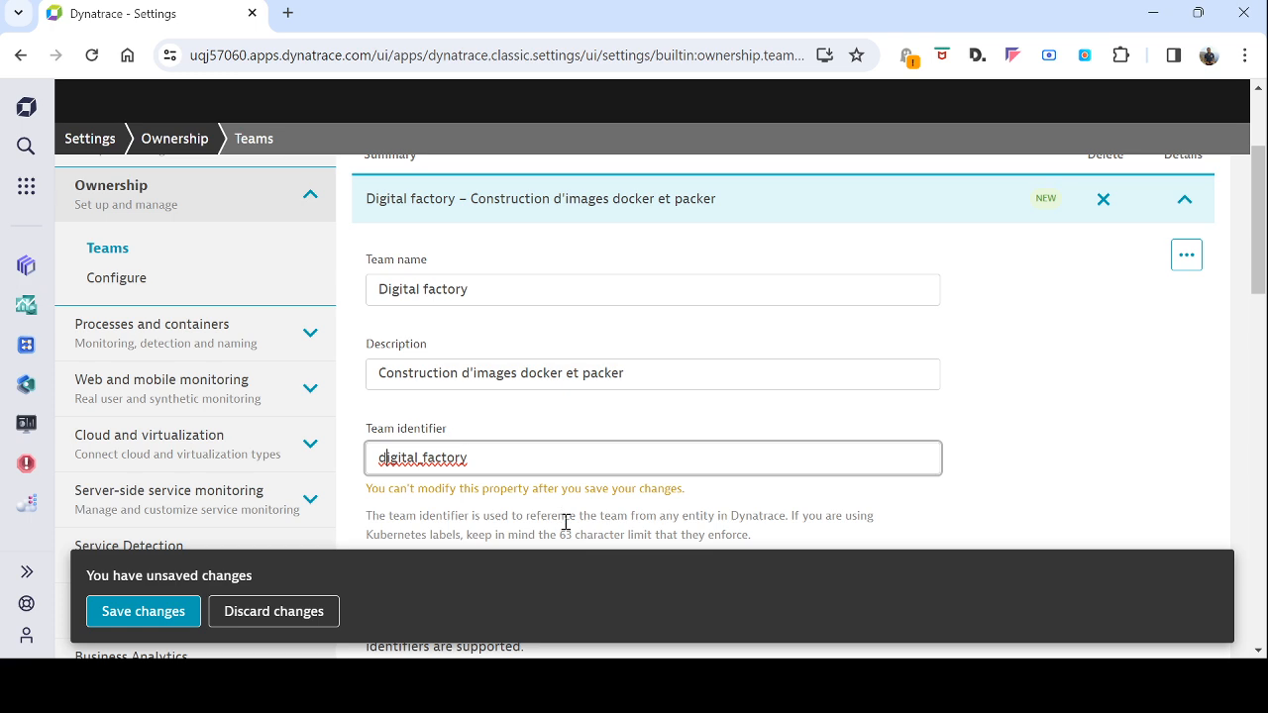
scroll(594, 513, down, 1)
scroll(585, 495, down, 2)
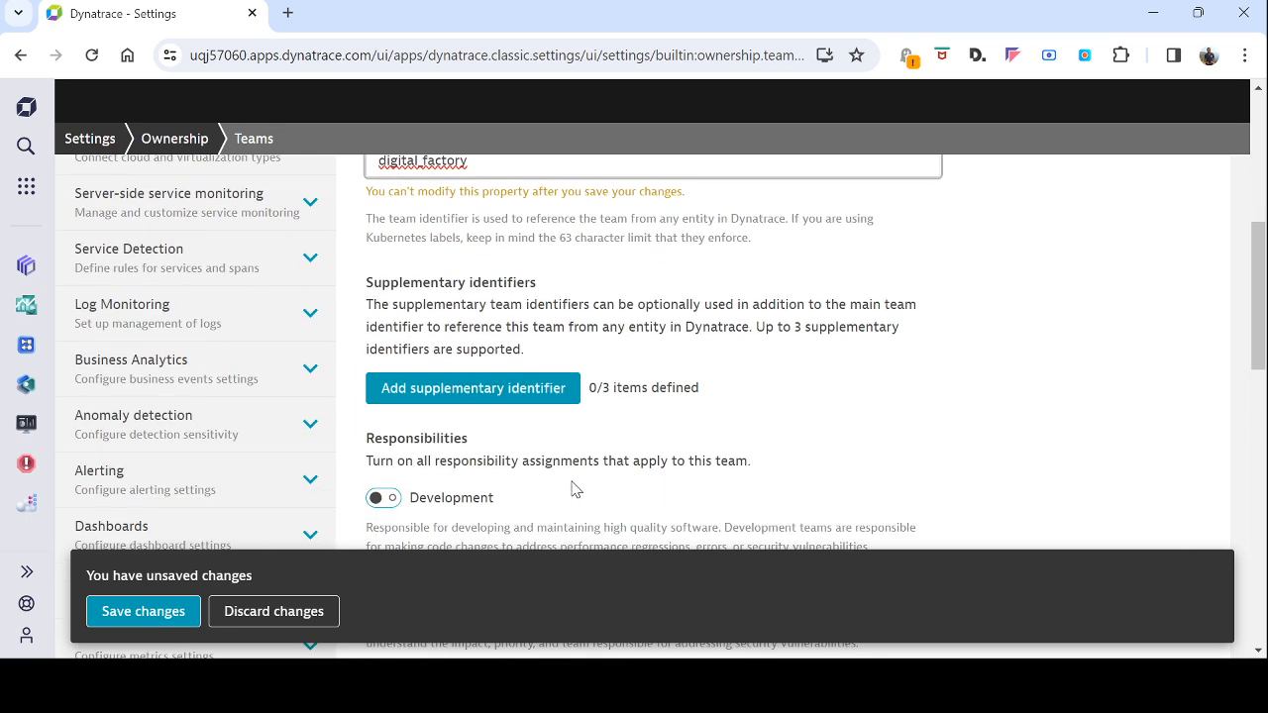
scroll(572, 488, down, 1)
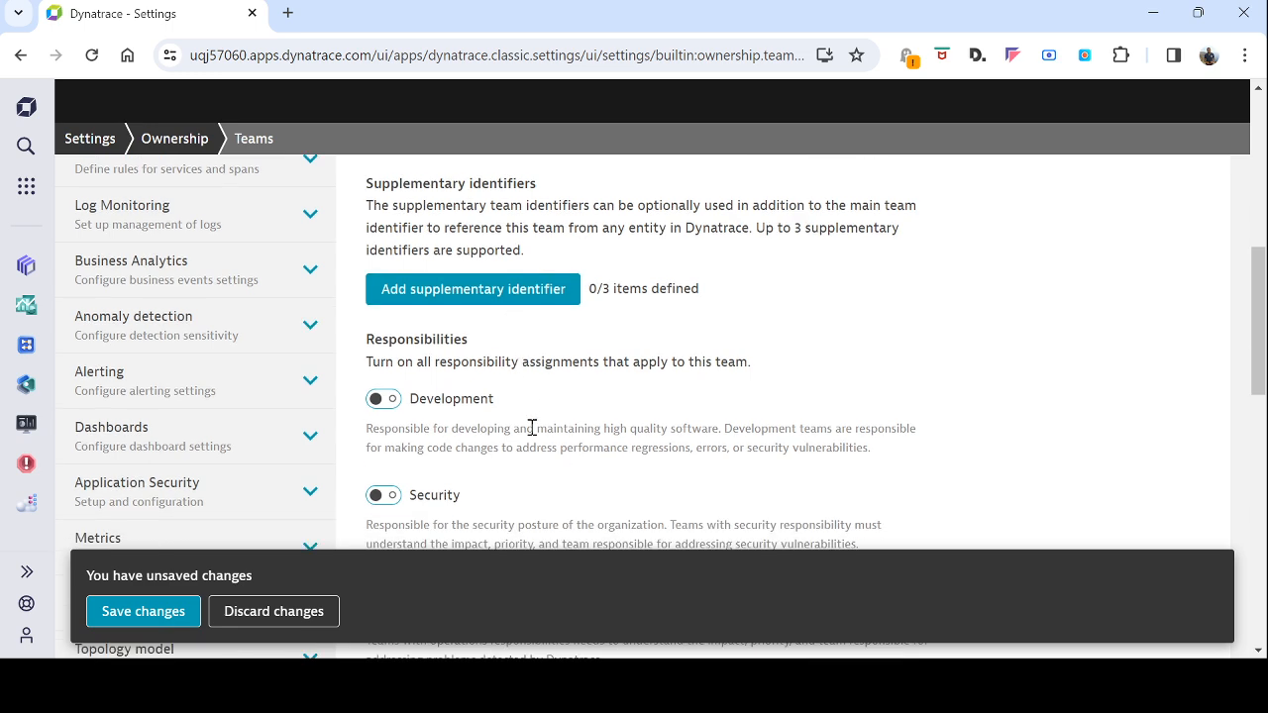
scroll(604, 386, down, 1)
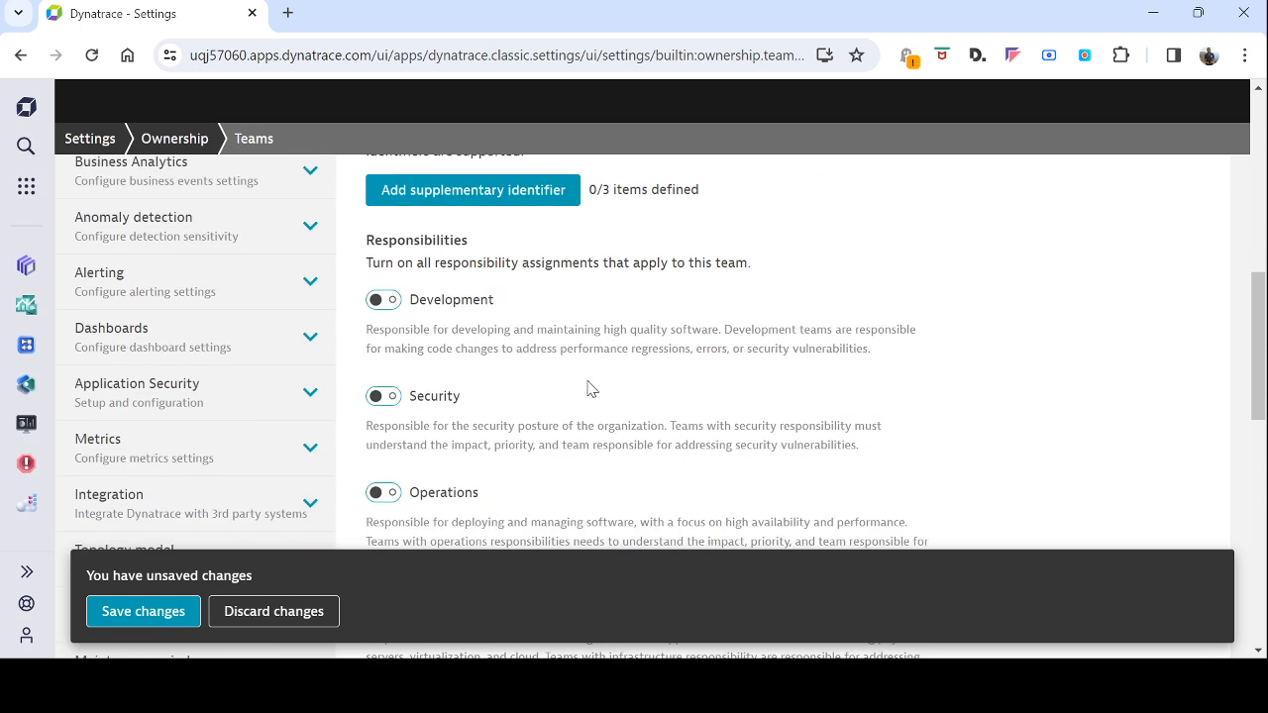
click(392, 300)
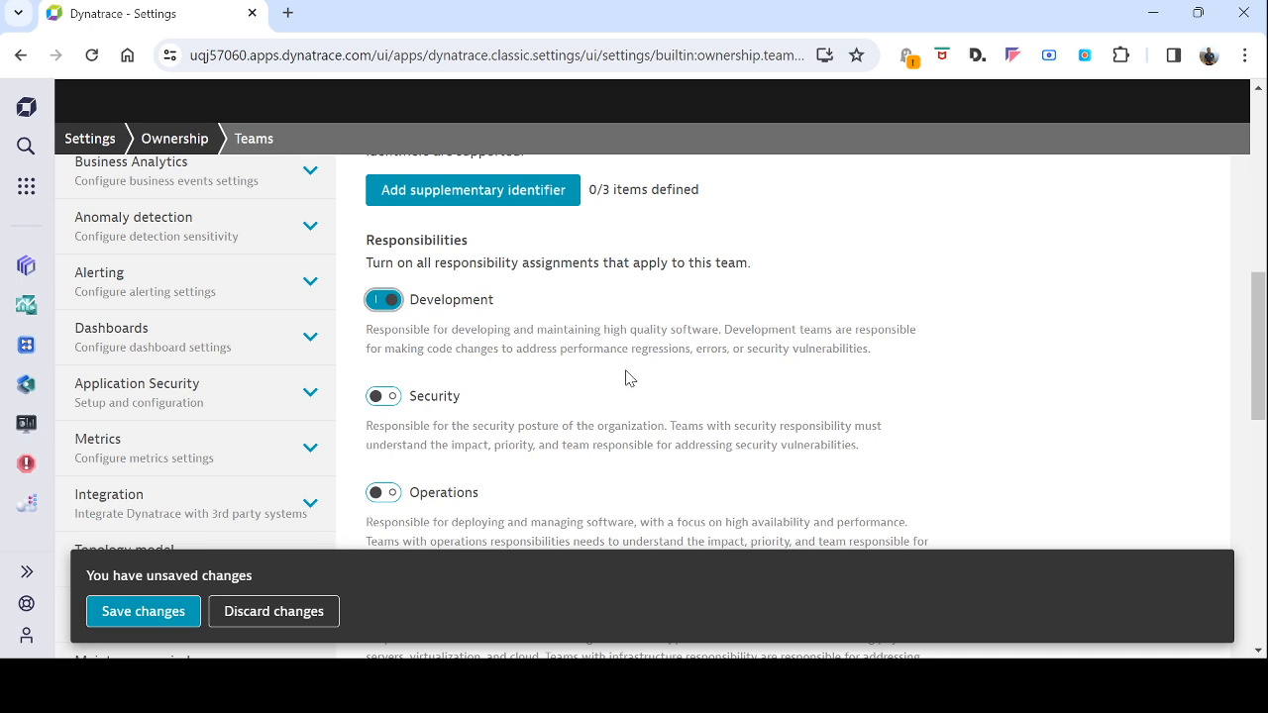
scroll(624, 379, down, 2)
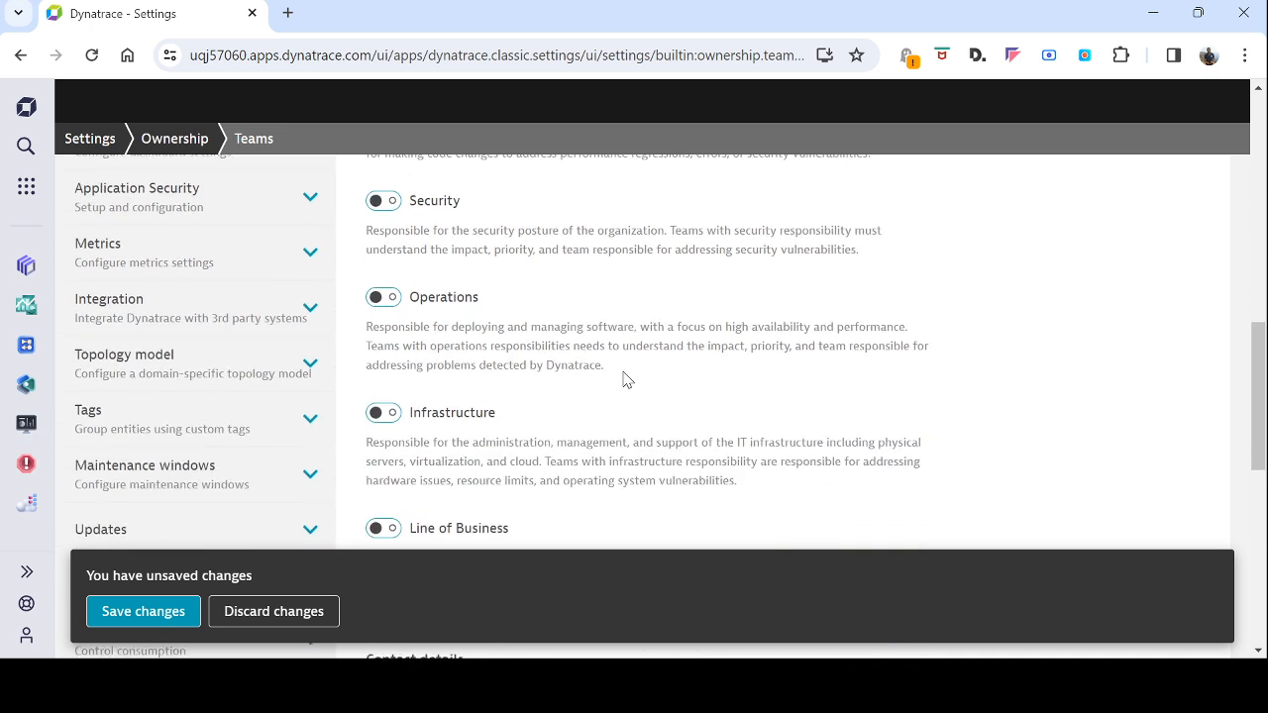
click(392, 410)
scroll(666, 426, down, 2)
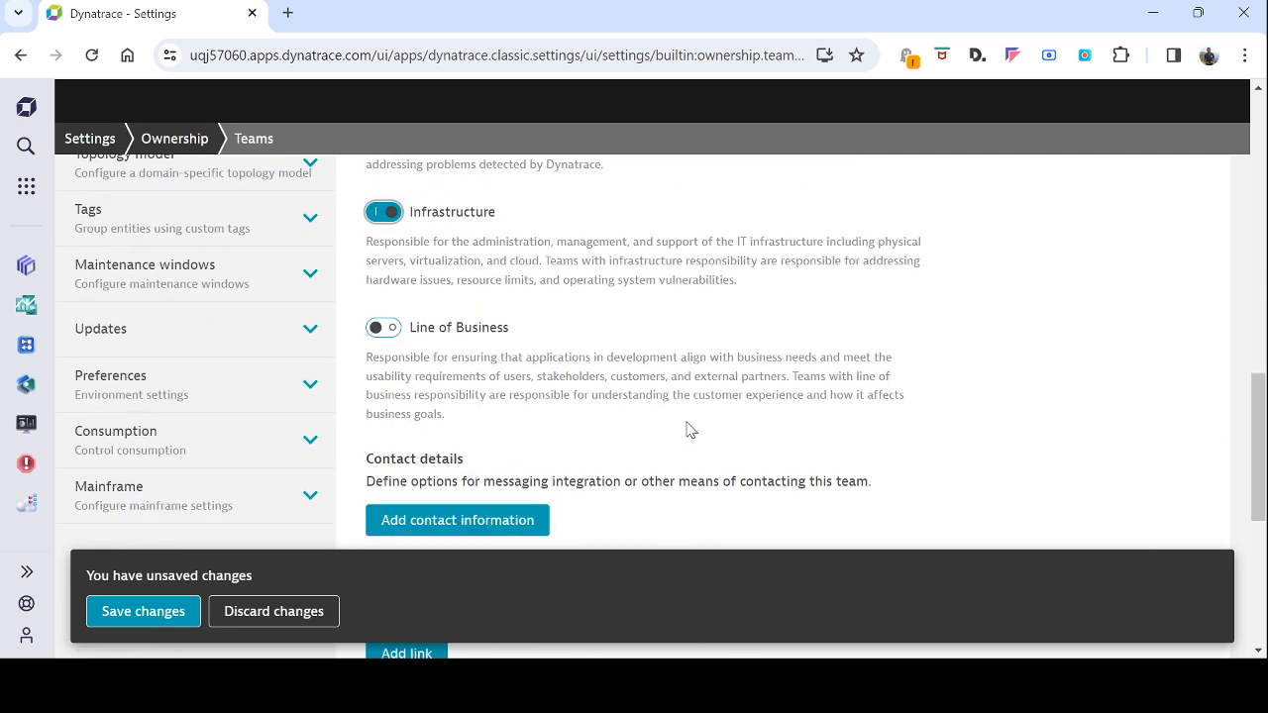
scroll(683, 430, down, 1)
scroll(555, 433, down, 1)
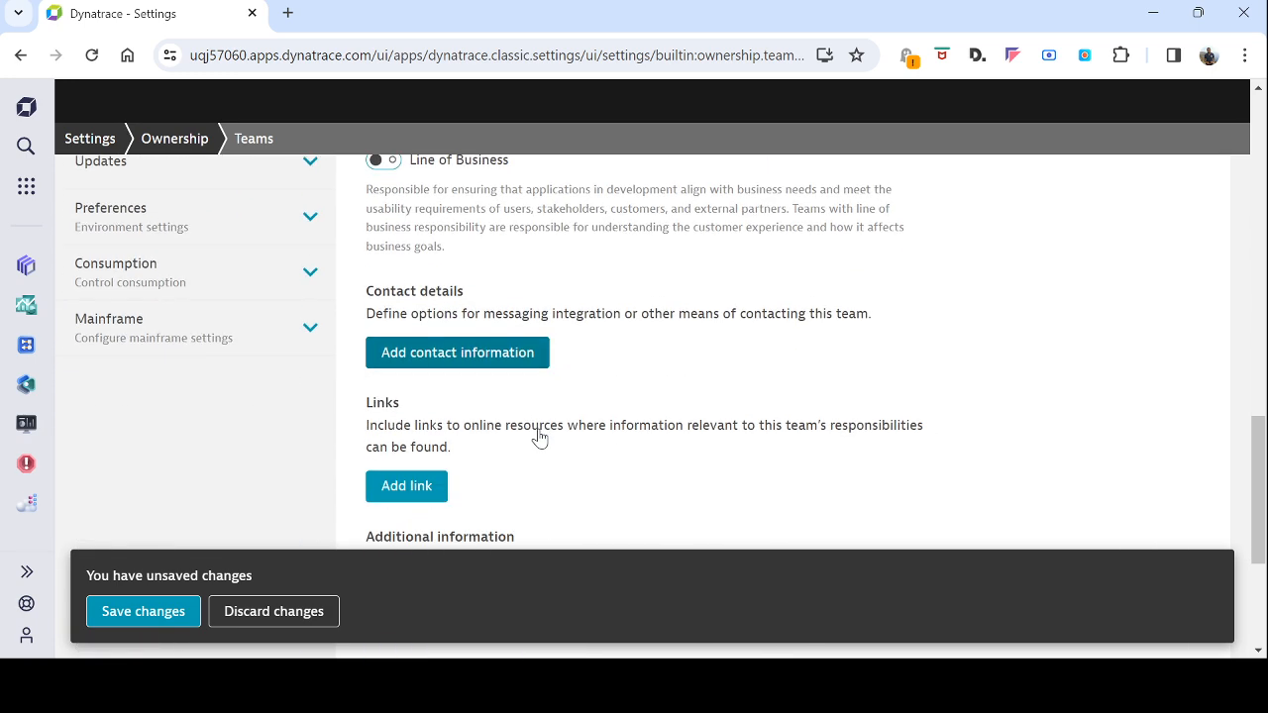
click(511, 332)
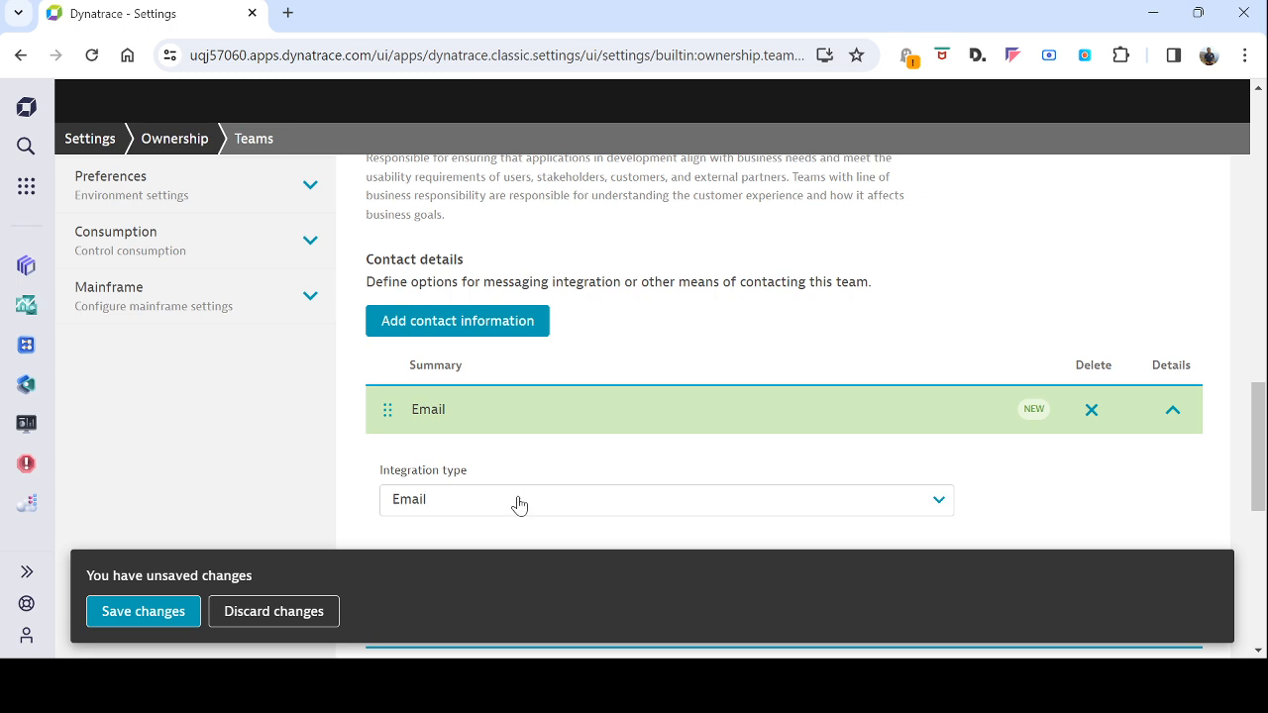
Keep Email as the contact type, enter the team's e-mail address, and save Digital factory
scroll(518, 504, down, 1)
scroll(520, 507, down, 1)
click(600, 300)
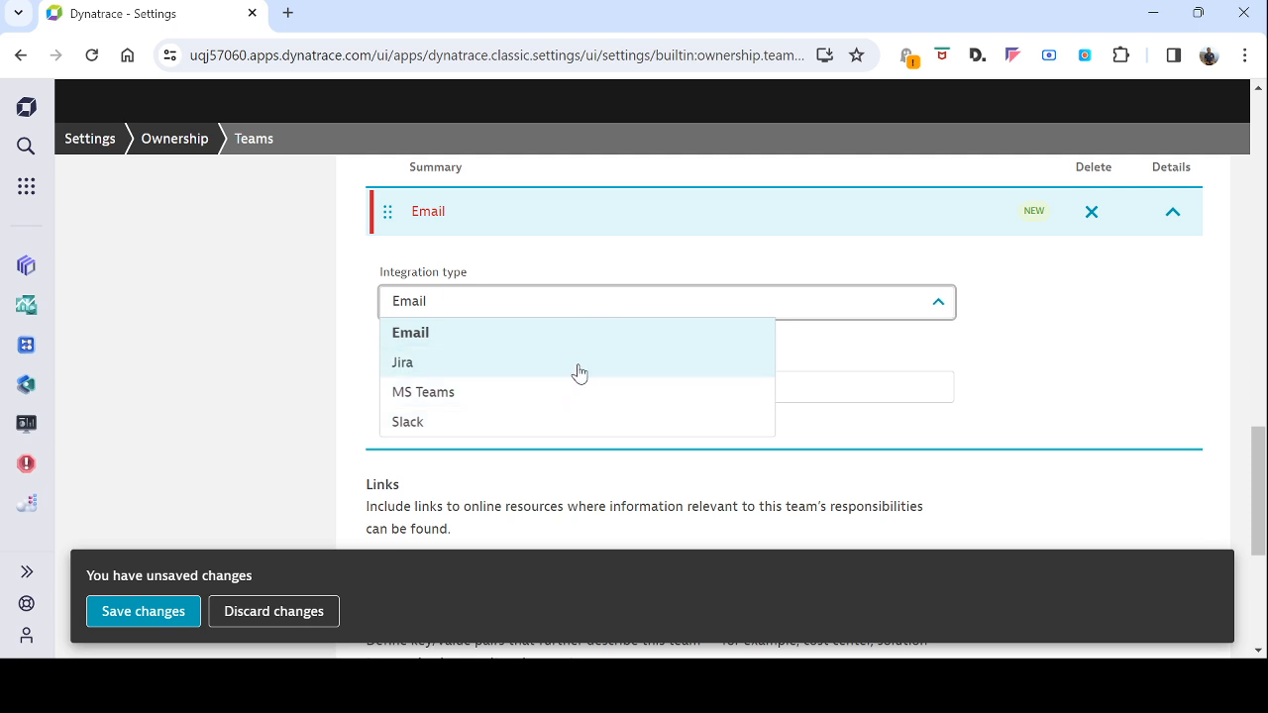
click(1056, 353)
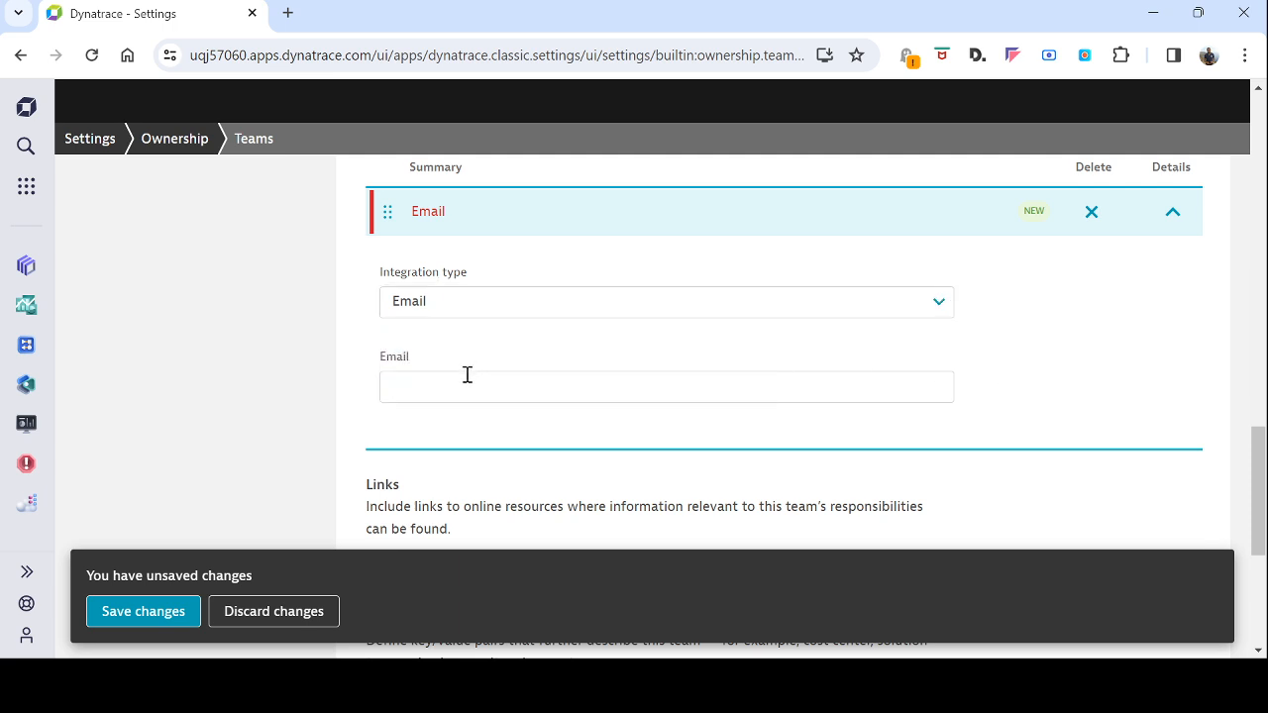
click(499, 381)
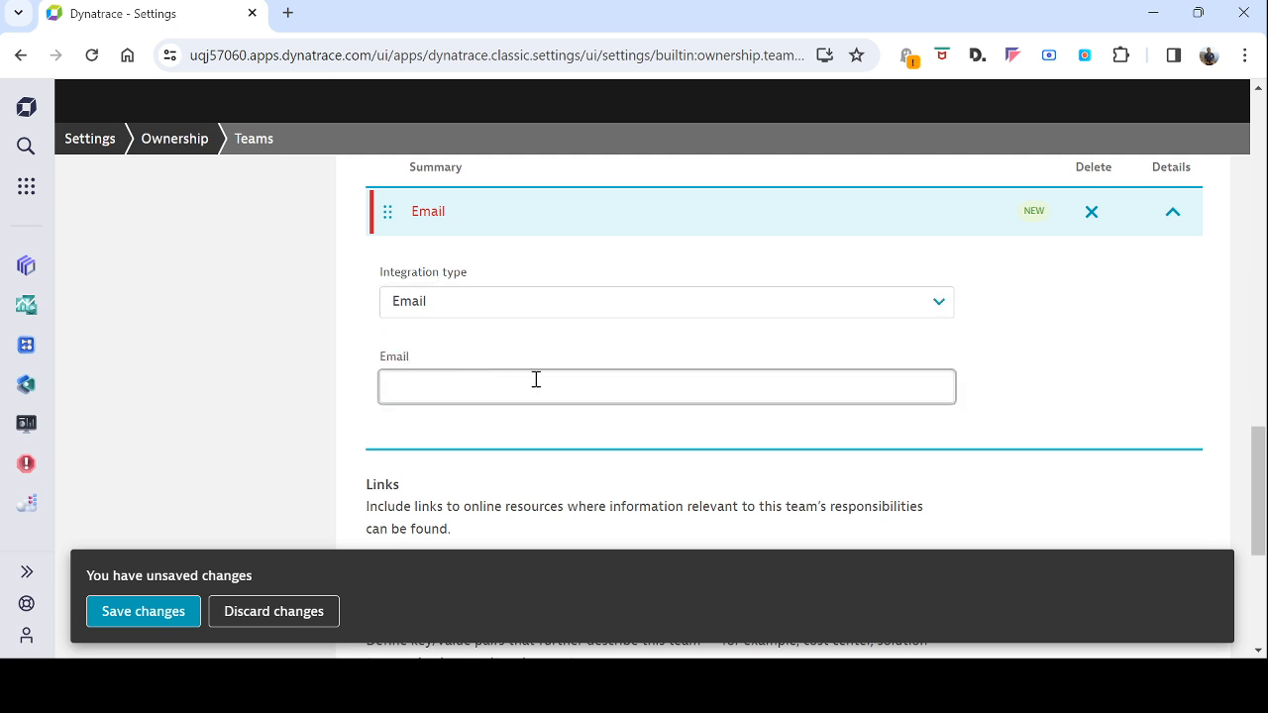
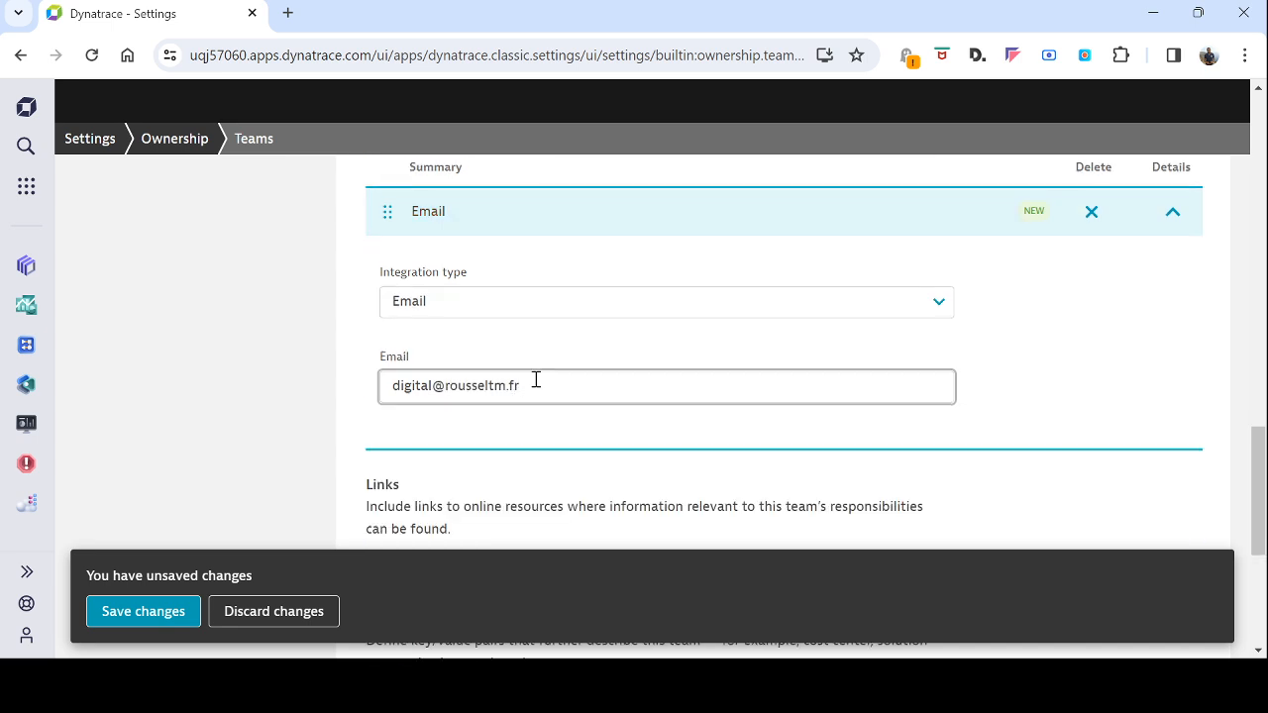
scroll(708, 331, down, 2)
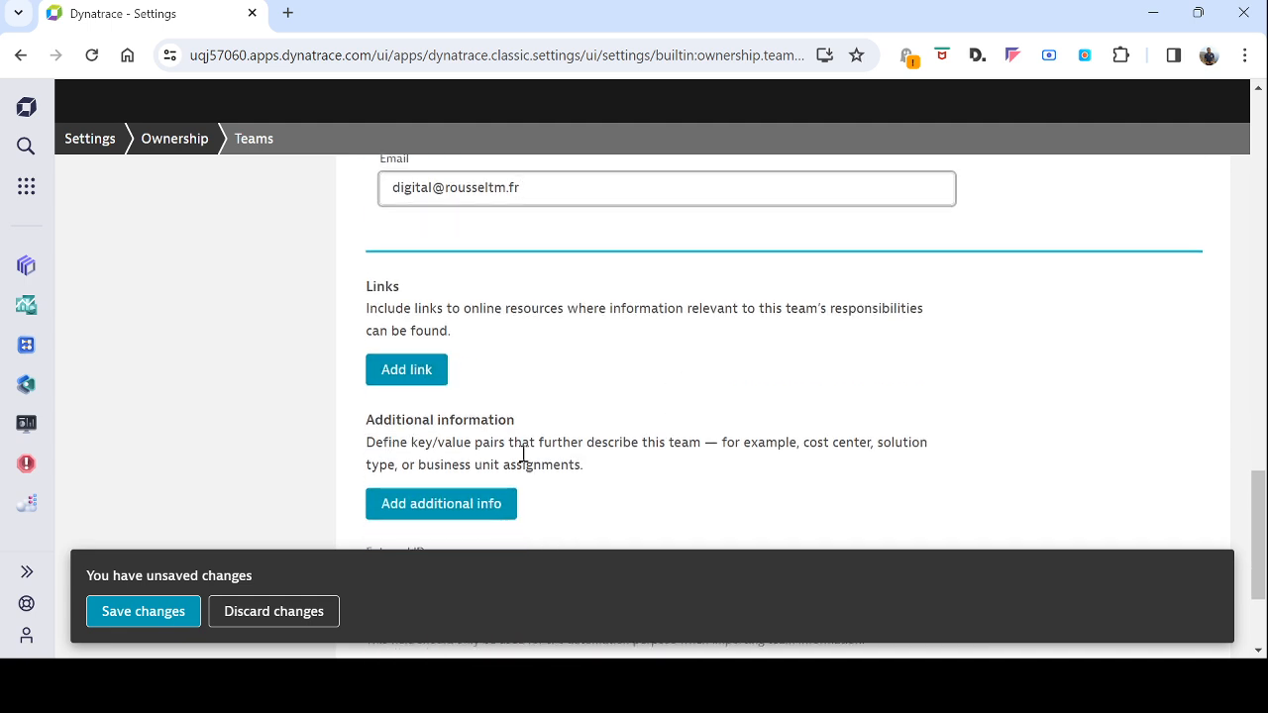
scroll(534, 463, down, 2)
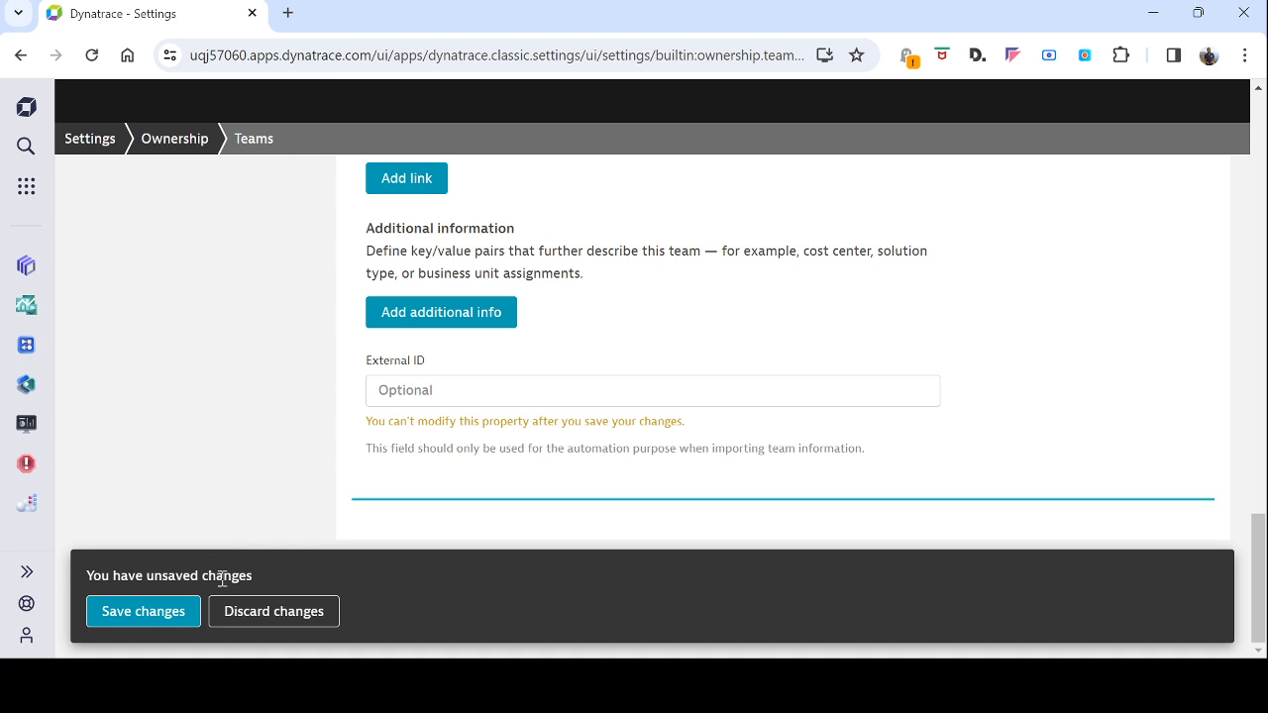
click(155, 616)
Add a new team named Projet A with identifier projet_a
scroll(738, 461, up, 5)
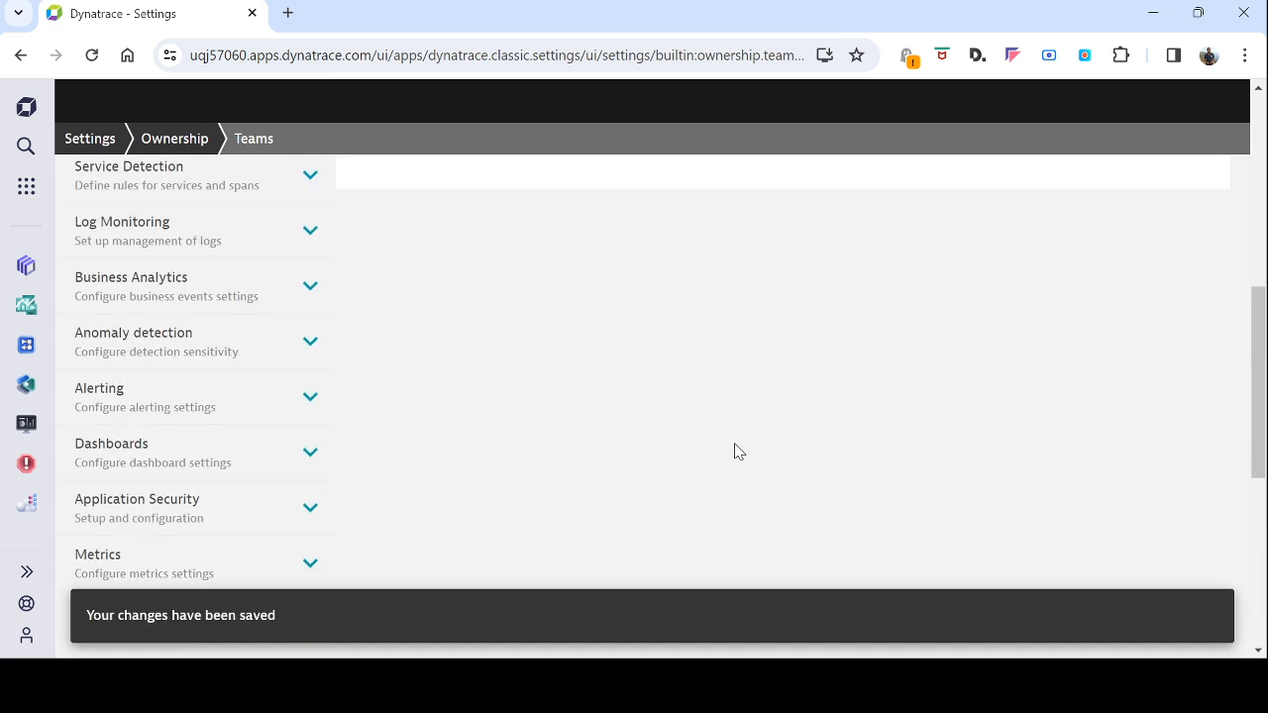
scroll(735, 449, up, 6)
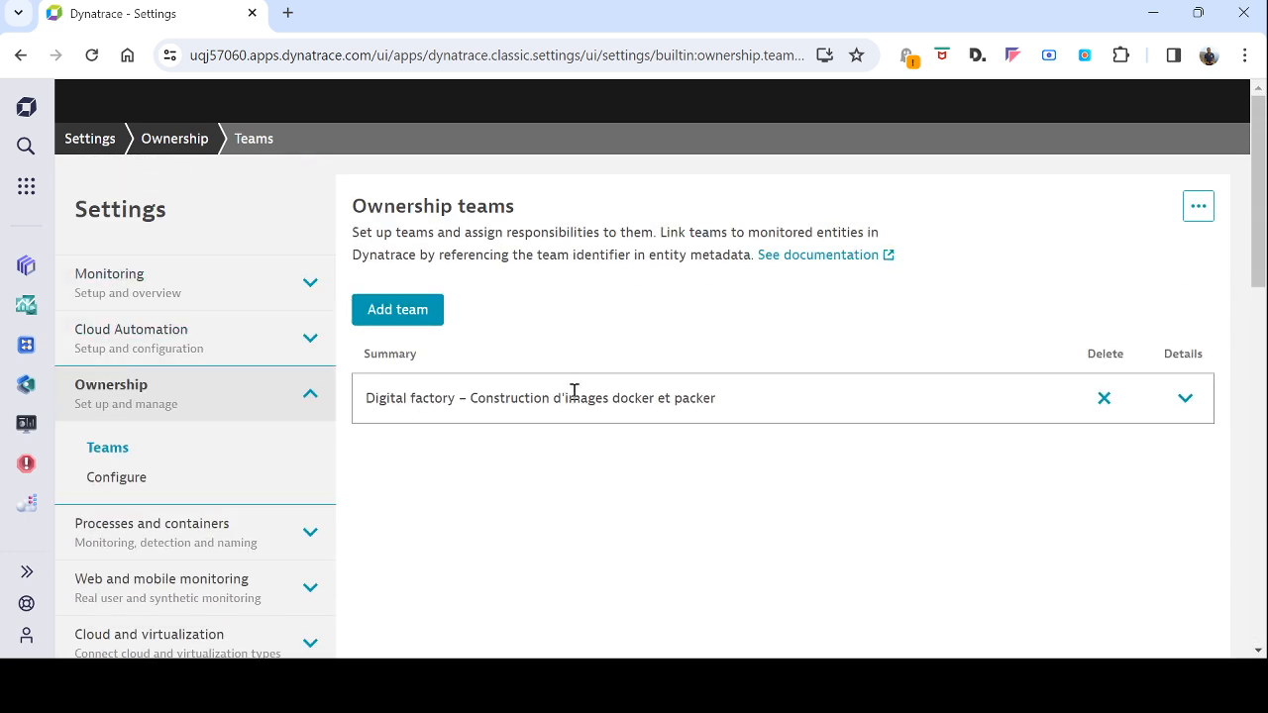
click(426, 317)
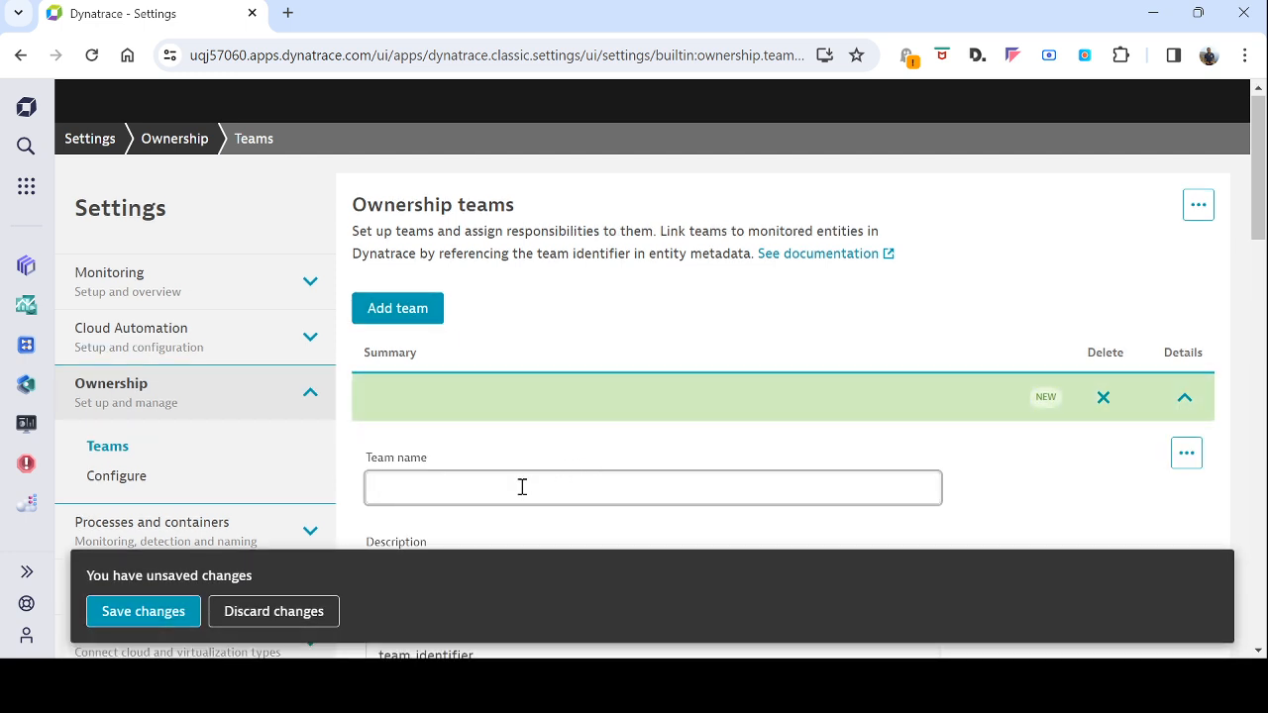
text(P)
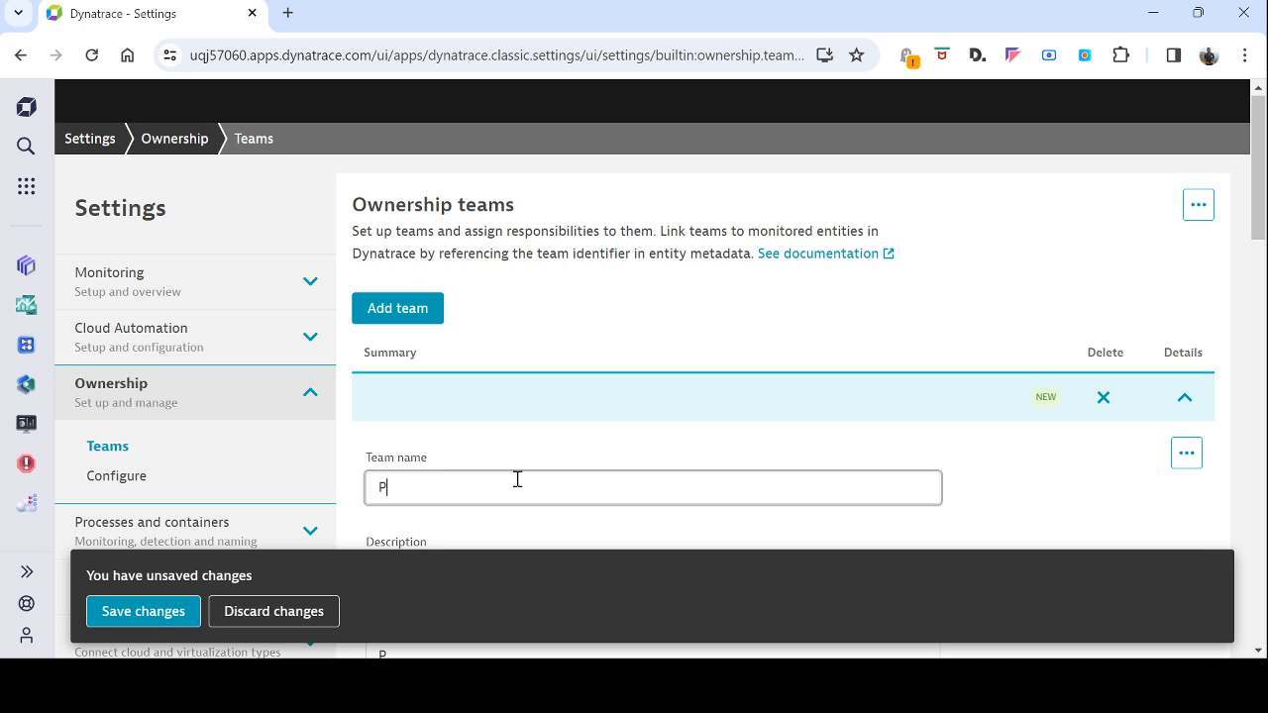
text(rojet A)
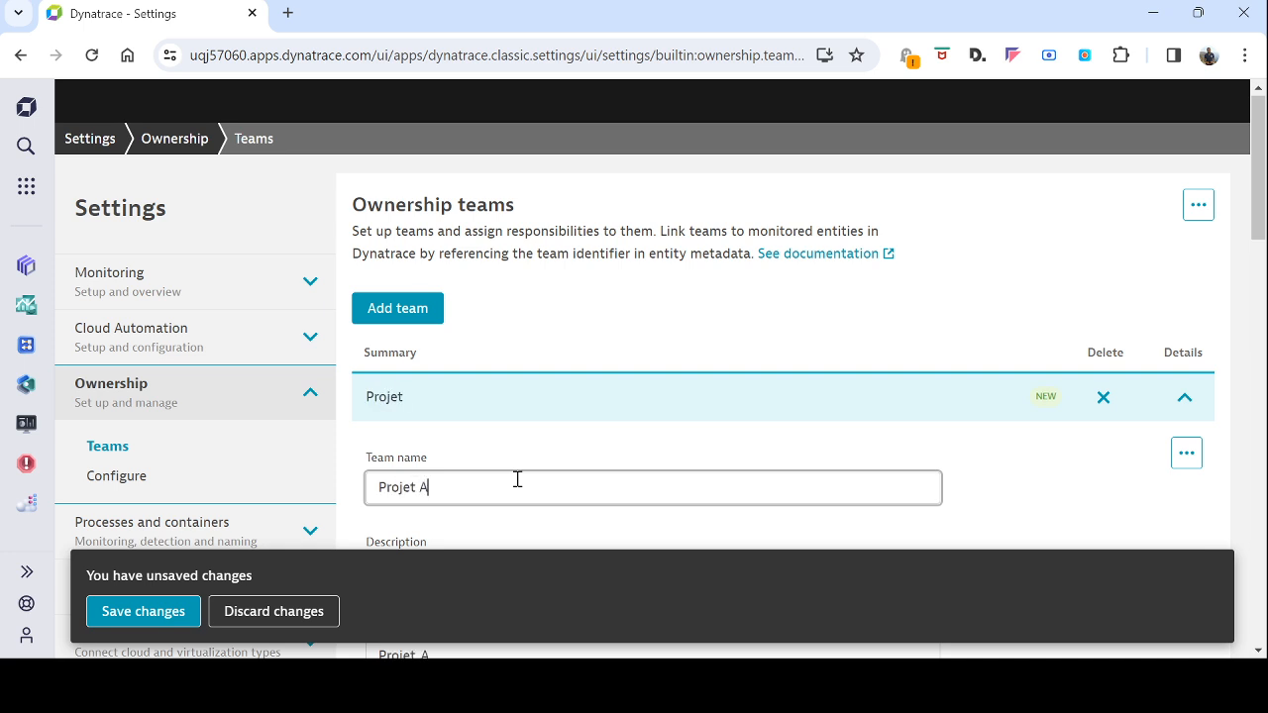
scroll(590, 523, down, 2)
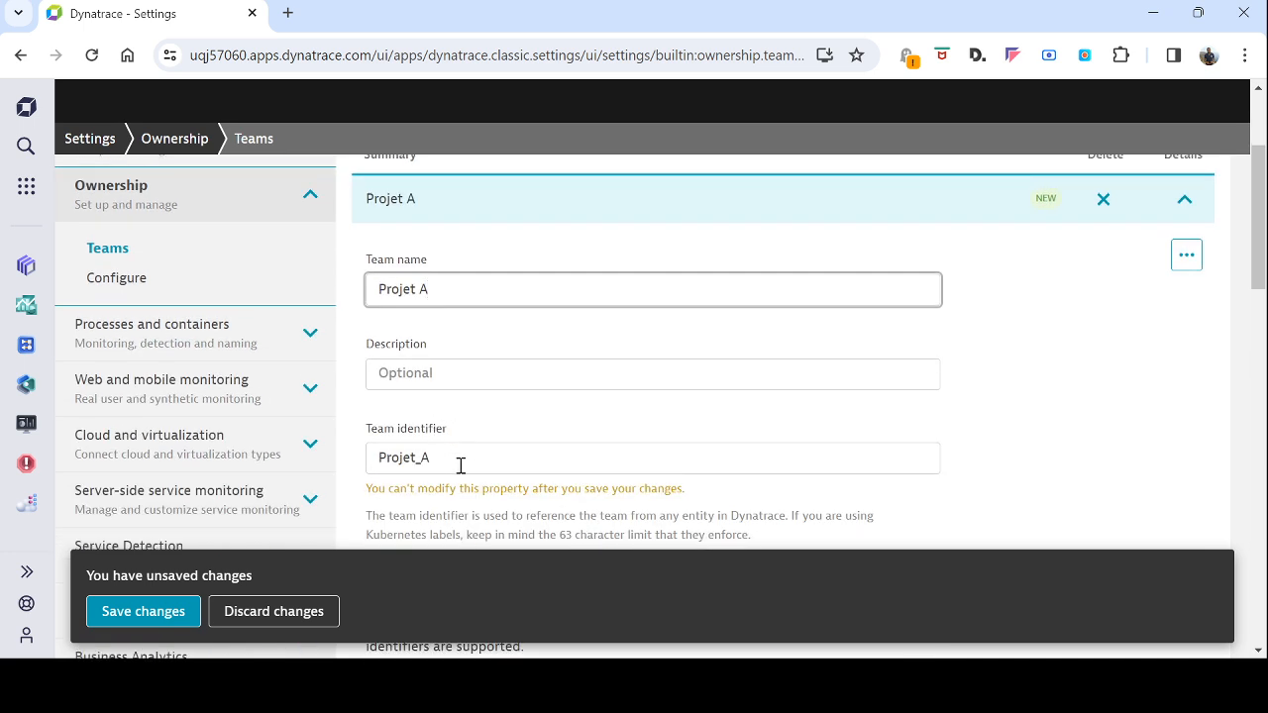
double_click(459, 461)
text(proje)
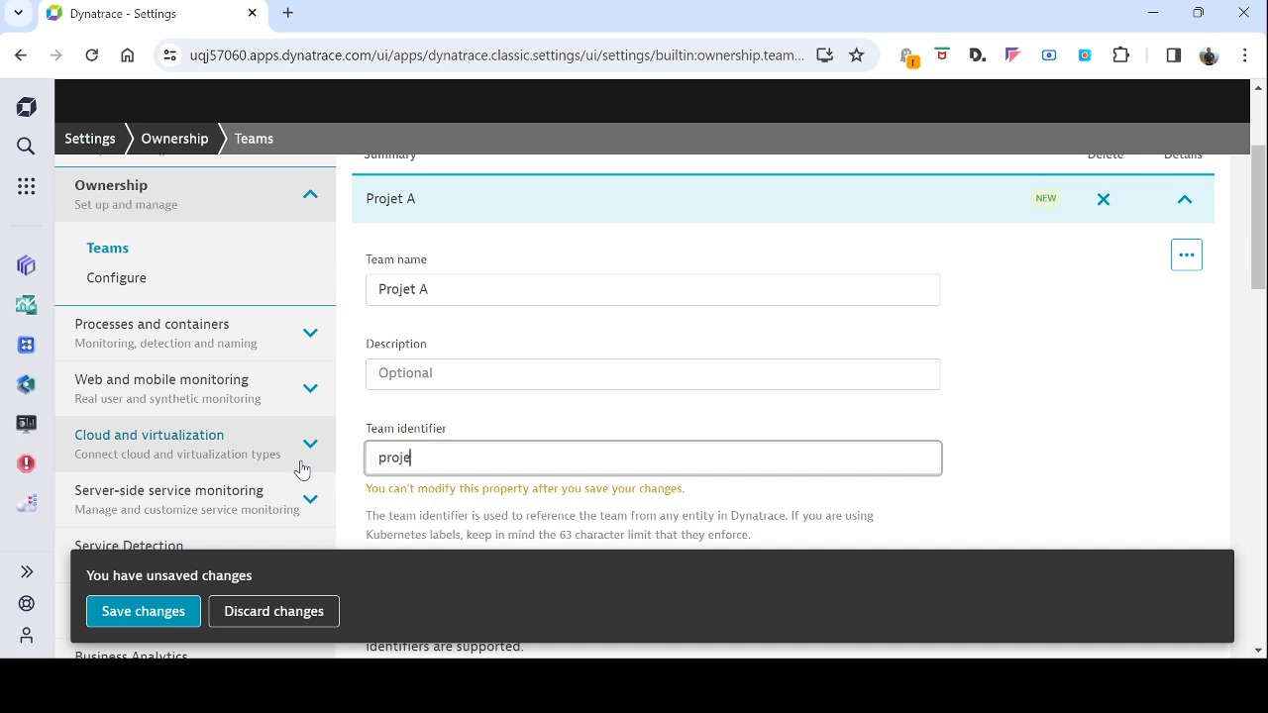
text(t_)
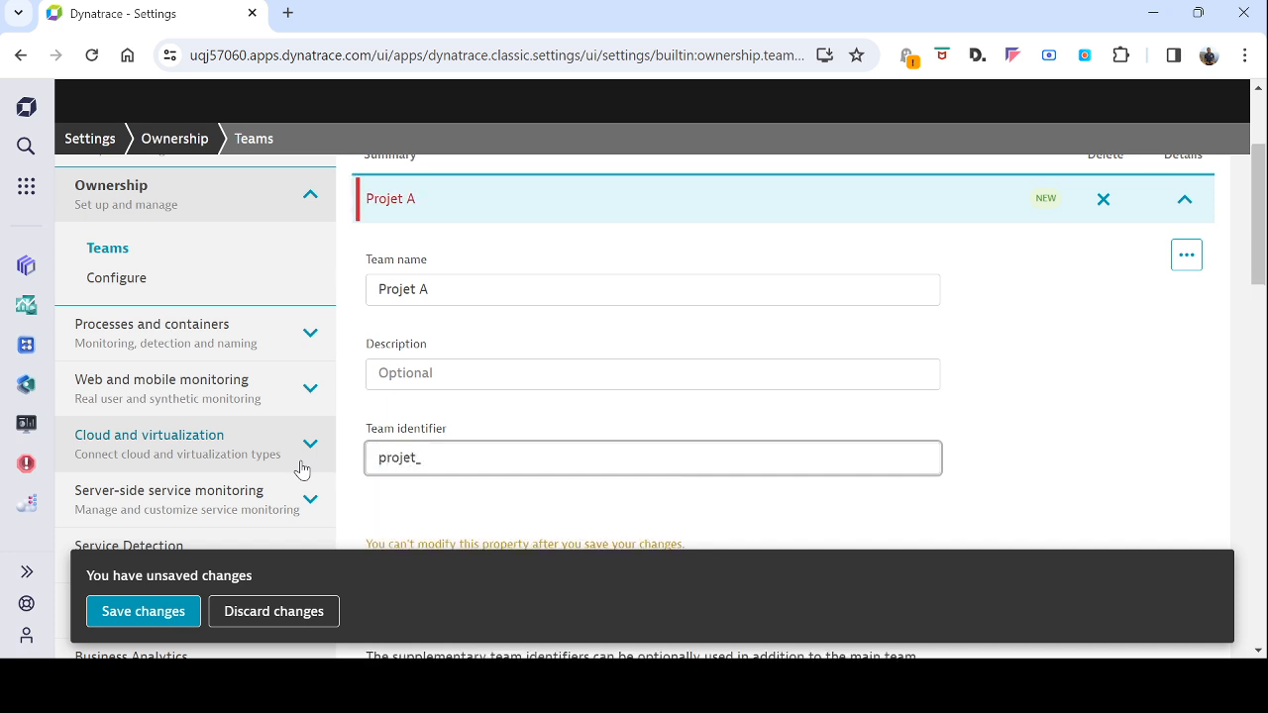
text(a)
Turn on the Development responsibility for Projet A
scroll(520, 431, down, 3)
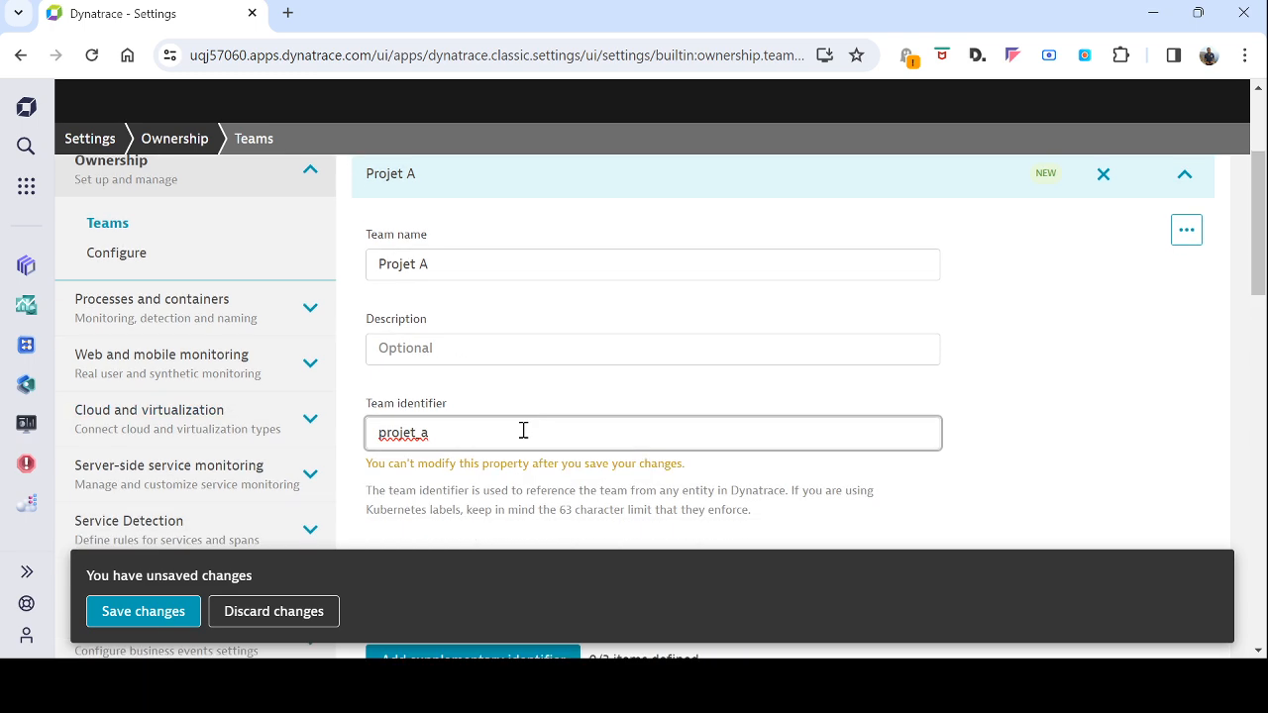
scroll(518, 444, down, 1)
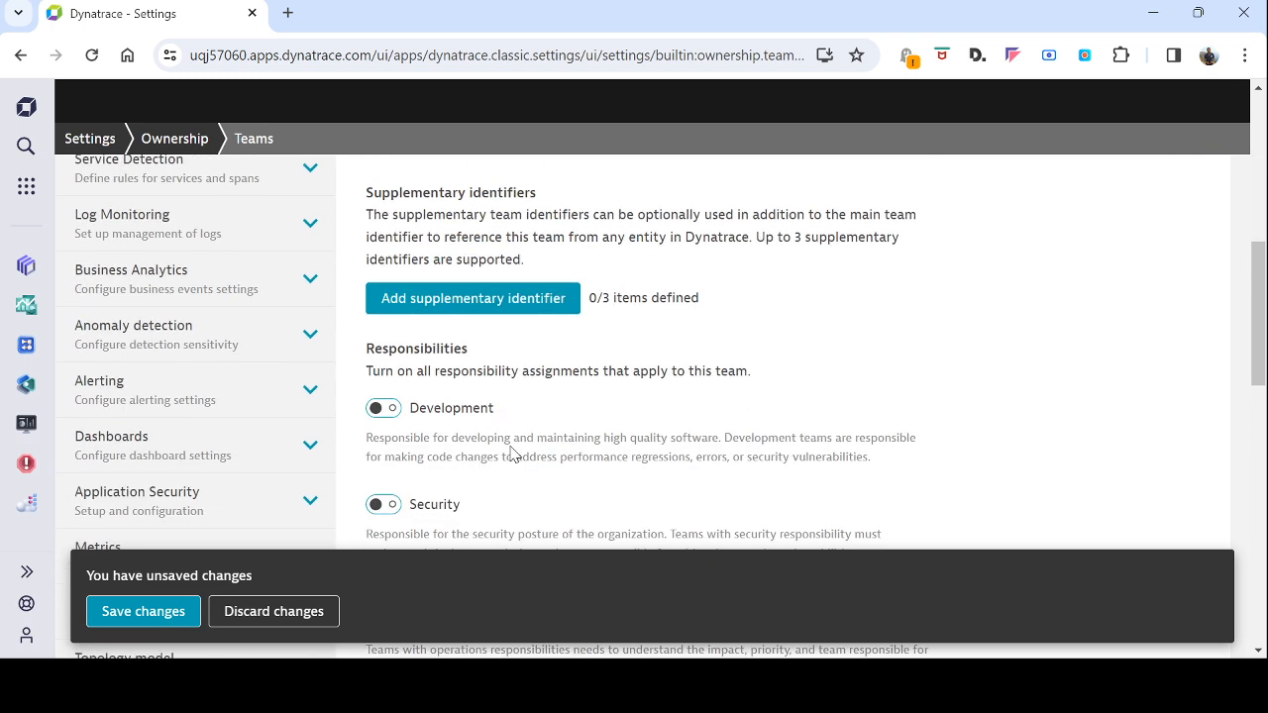
scroll(511, 447, down, 1)
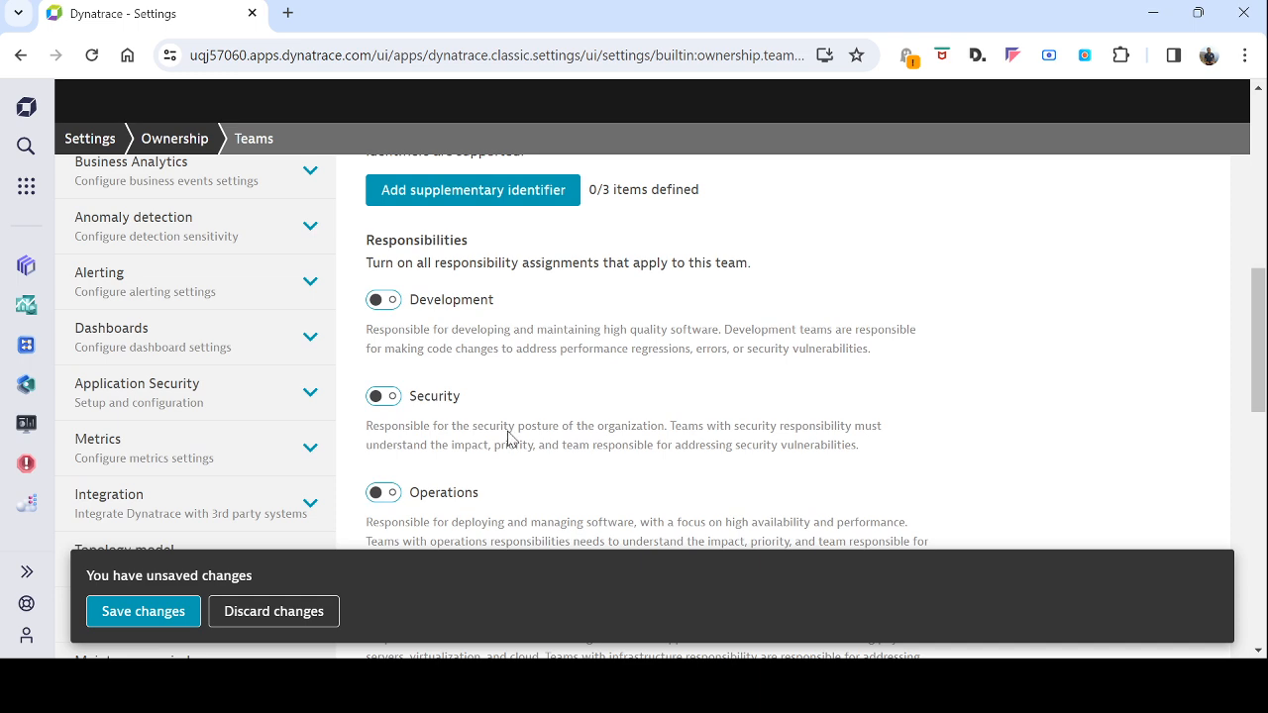
click(388, 301)
scroll(604, 421, down, 4)
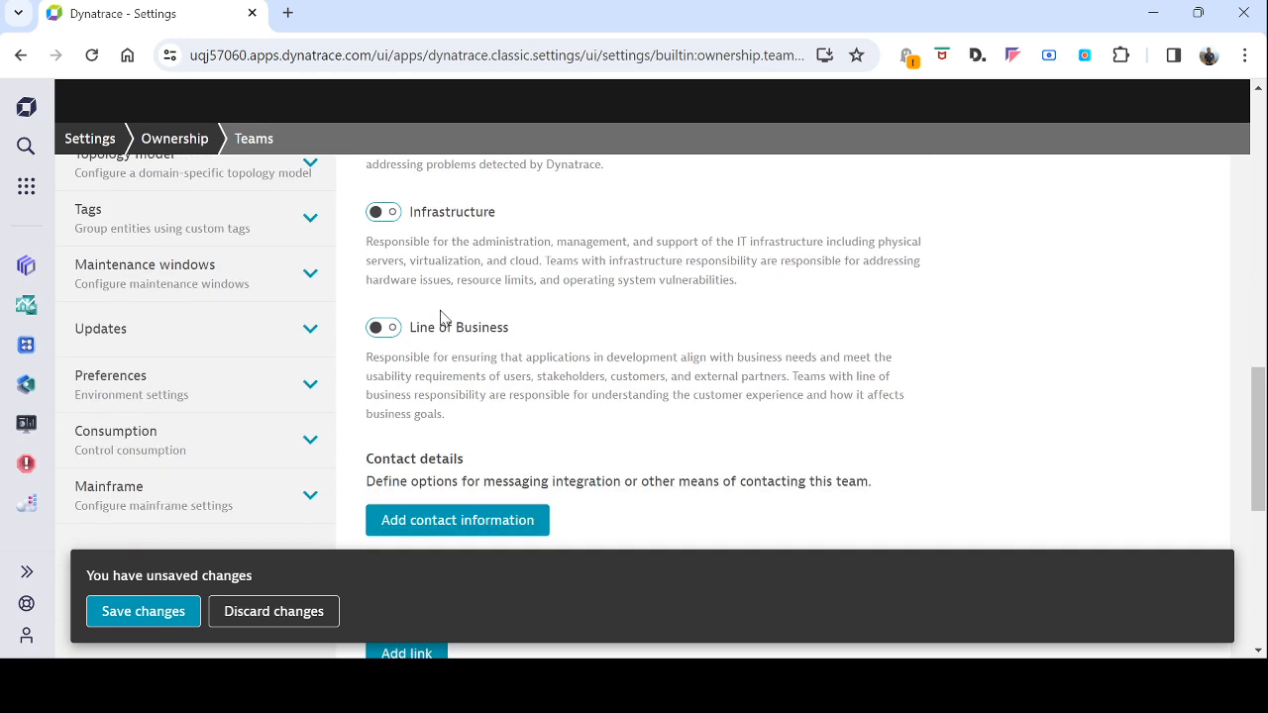
scroll(453, 326, down, 2)
Add an Email contact with the team's e-mail address and save Projet A
click(482, 322)
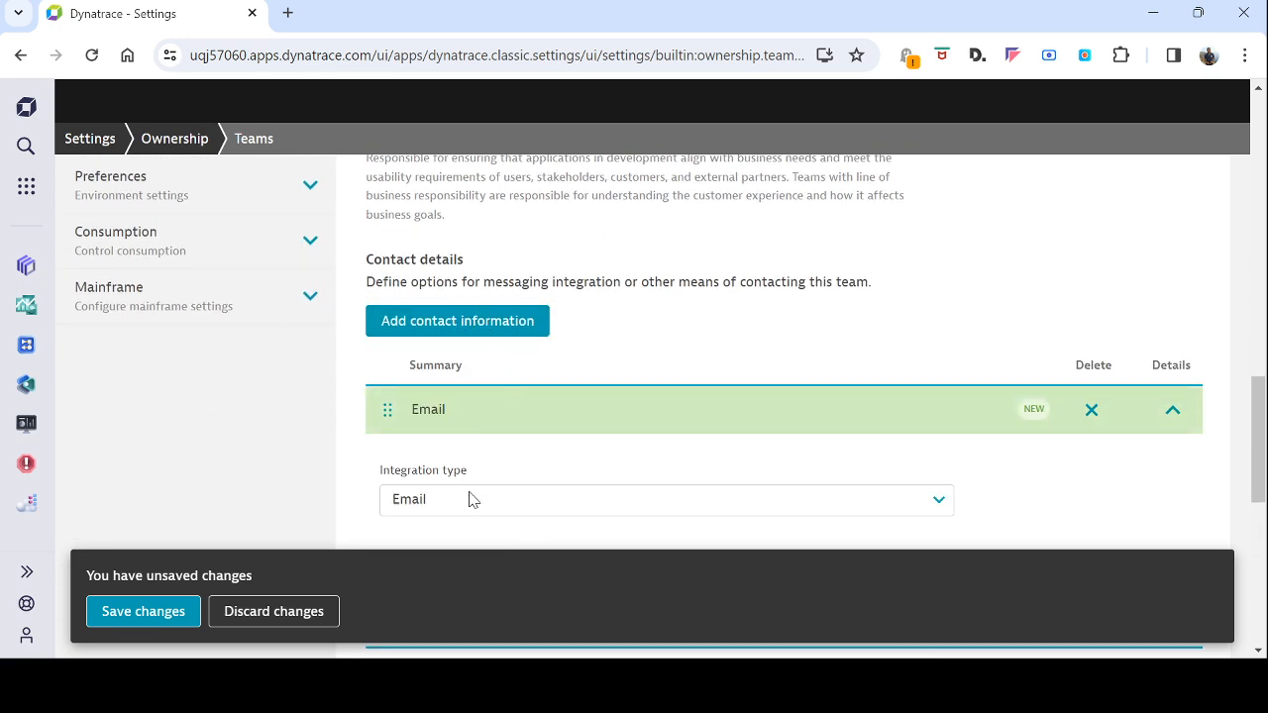
scroll(535, 498, down, 2)
click(477, 389)
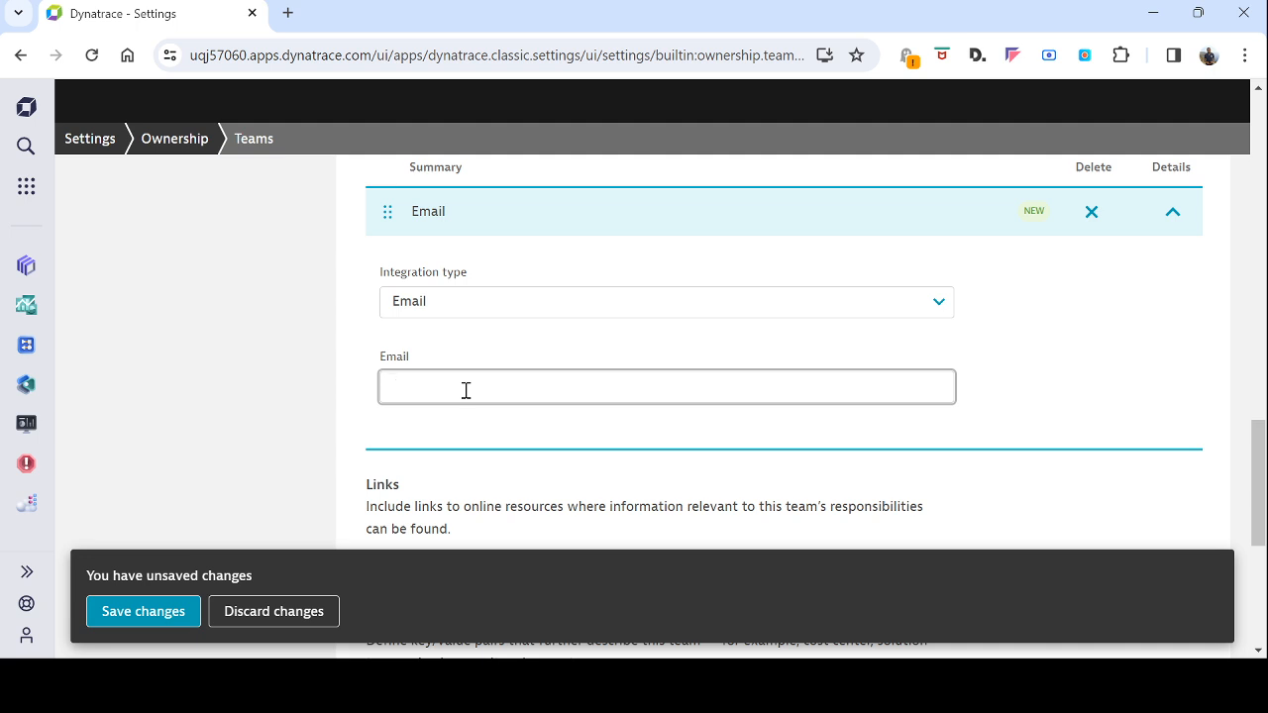
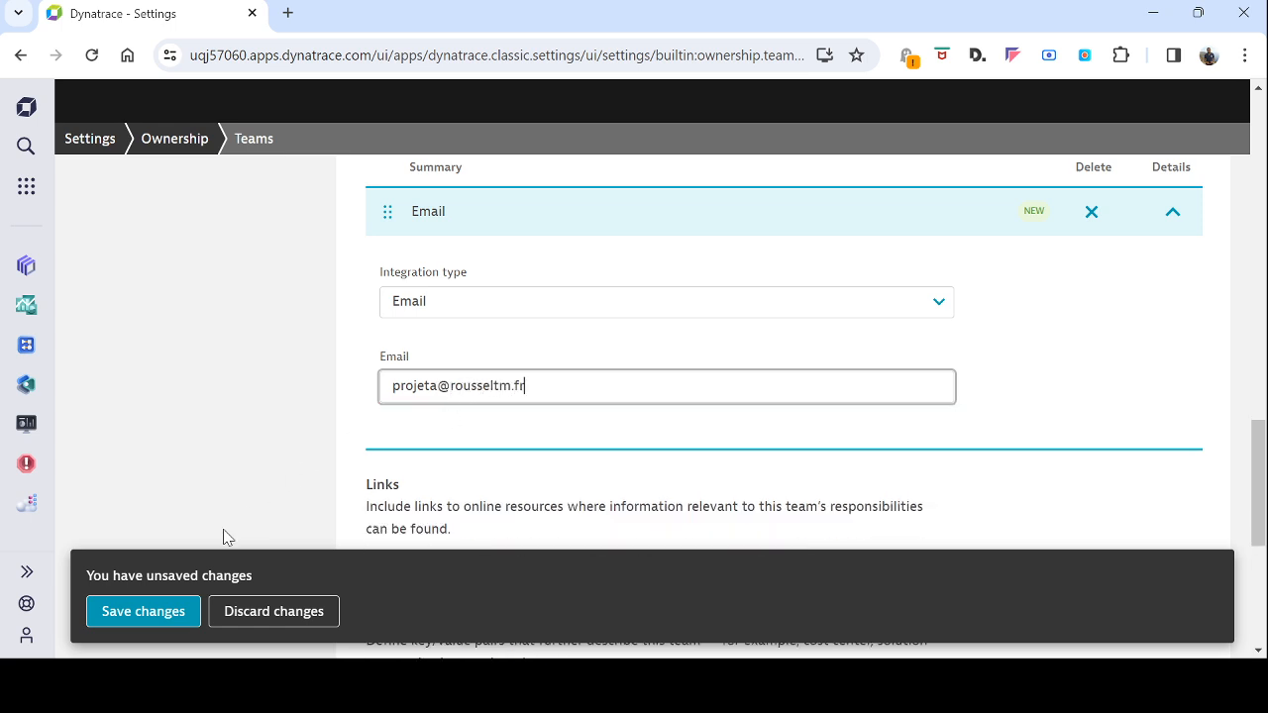
click(175, 611)
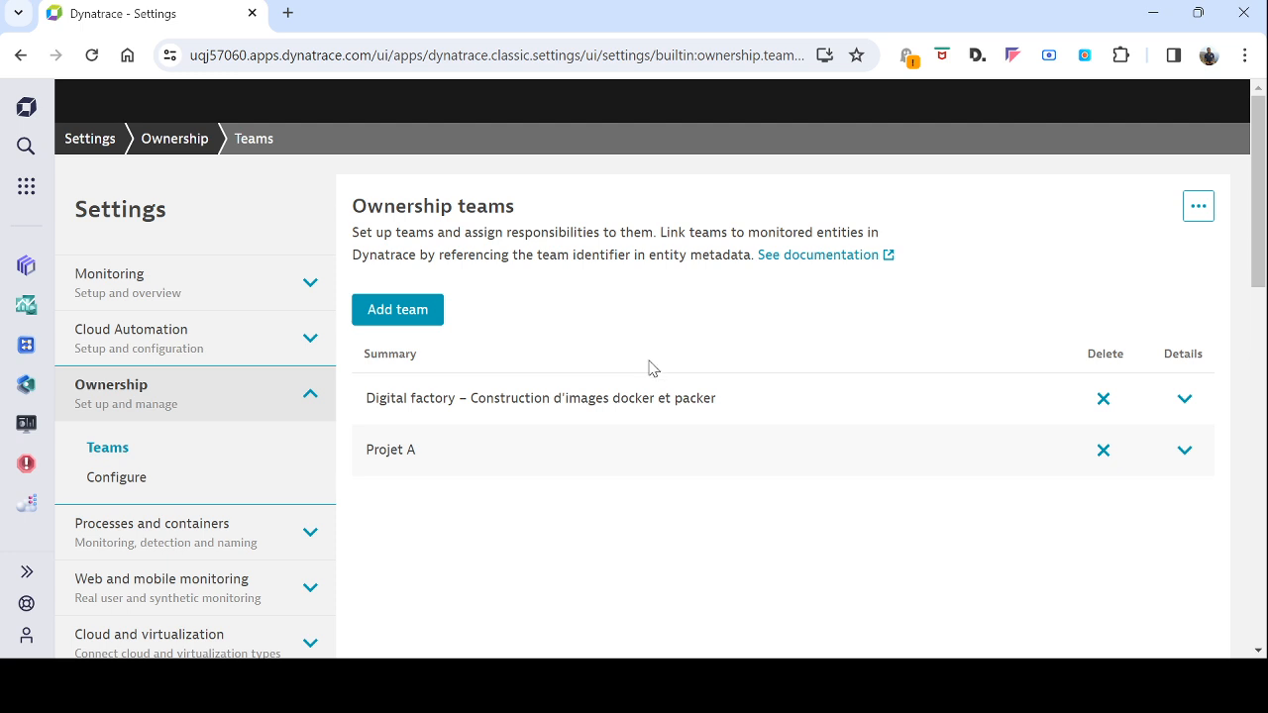
click(1184, 449)
drag(380, 631, 463, 634)
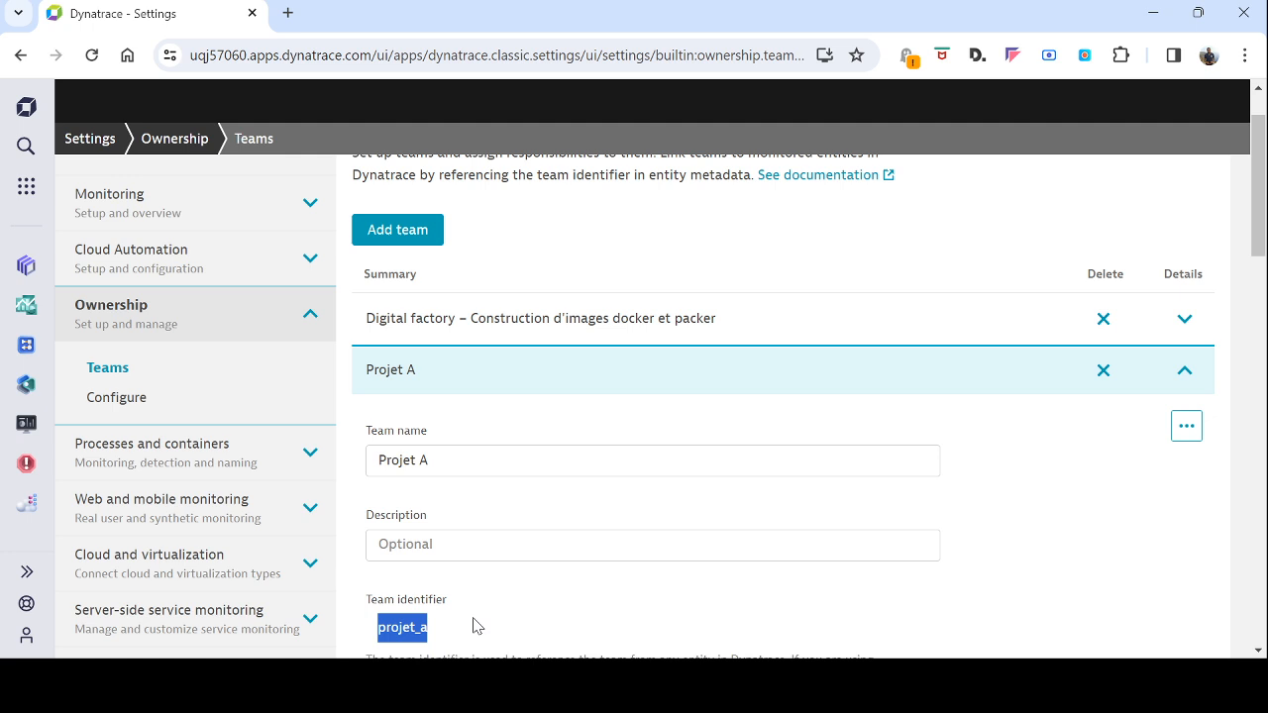
scroll(472, 616, down, 1)
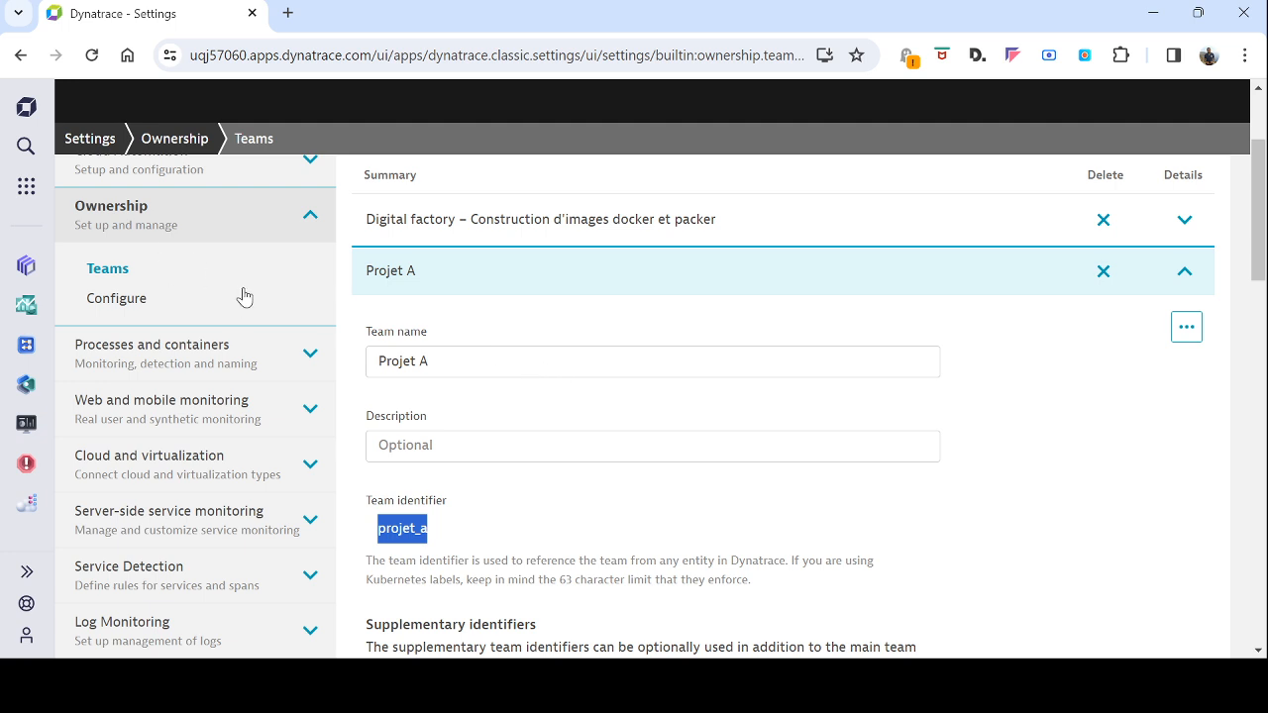
click(26, 504)
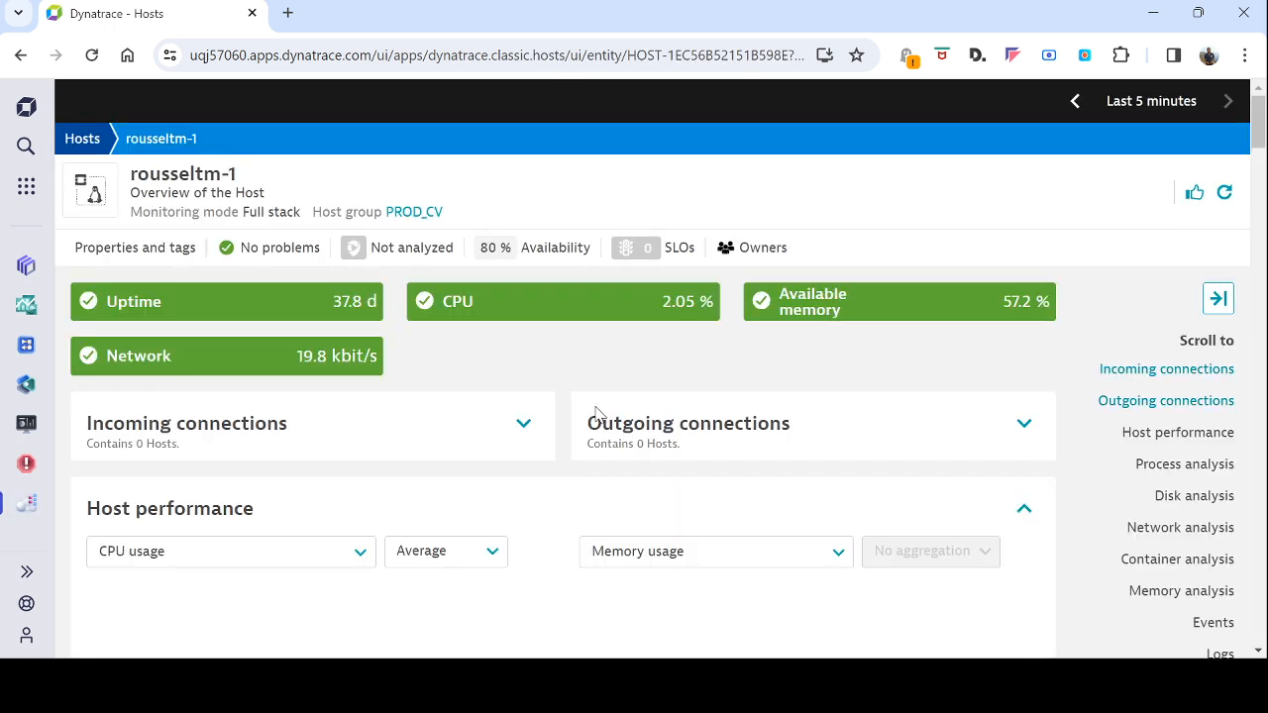
click(759, 249)
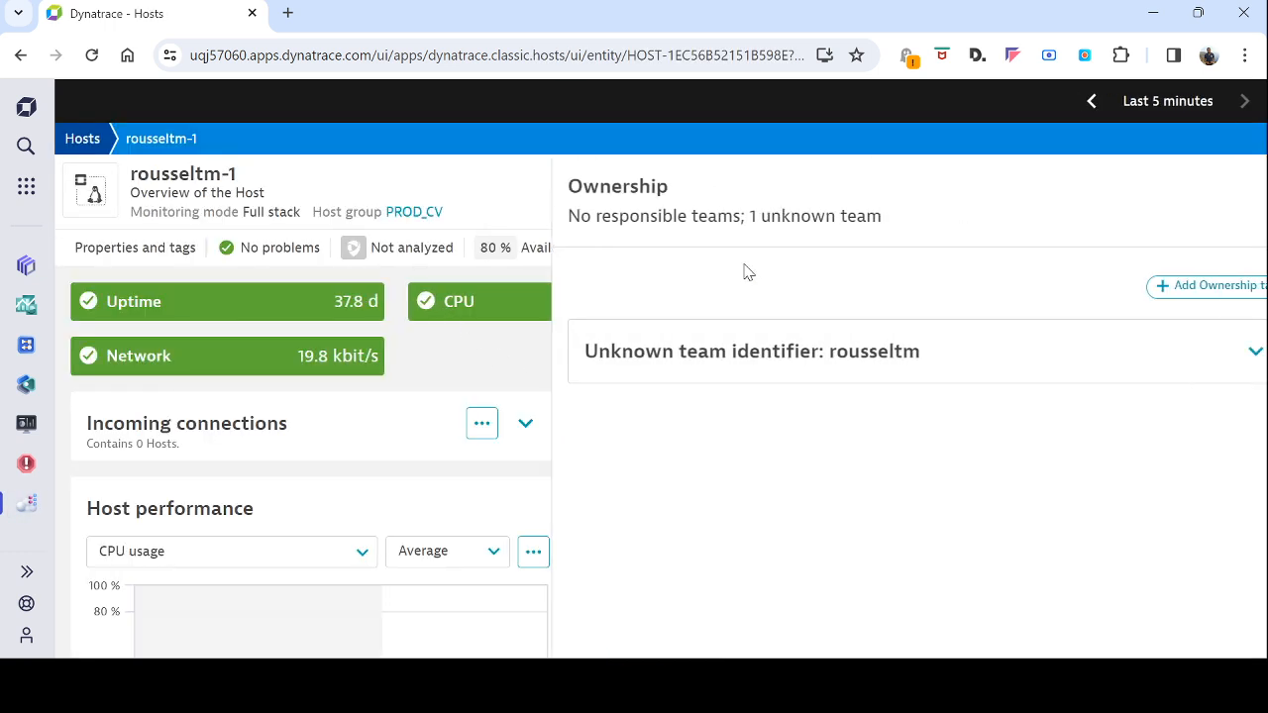
drag(531, 216, 719, 218)
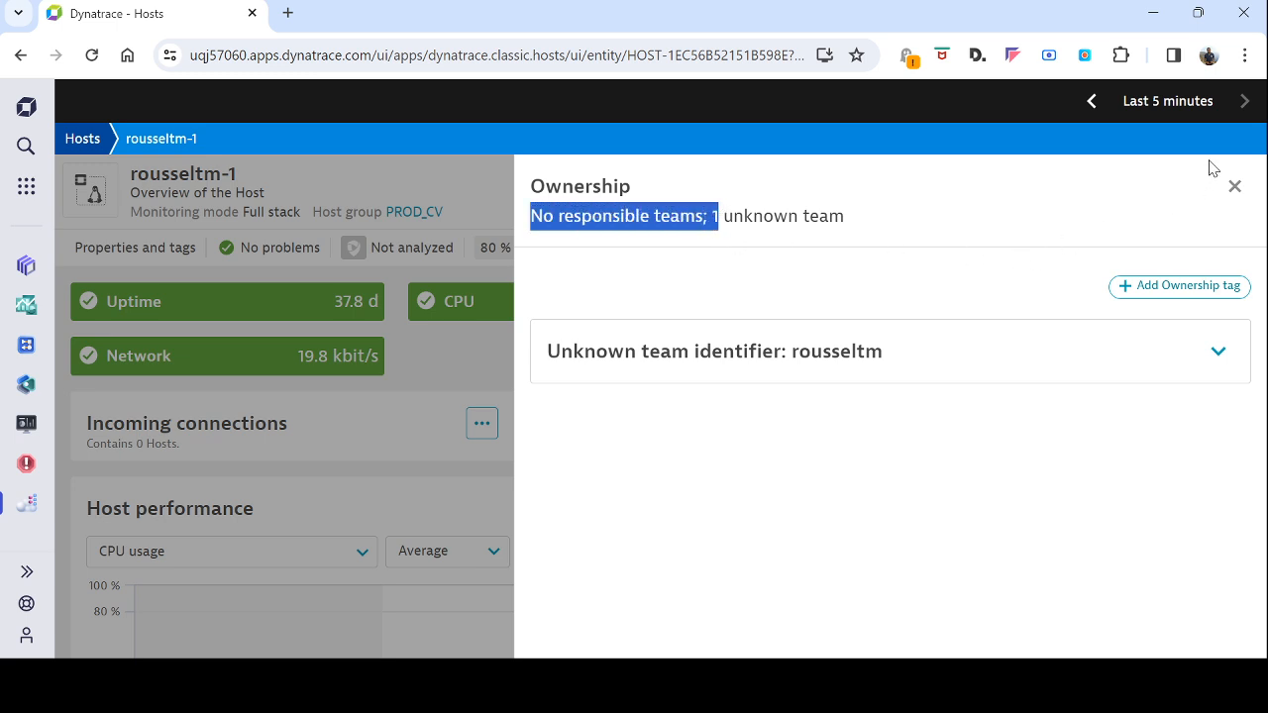
click(1236, 187)
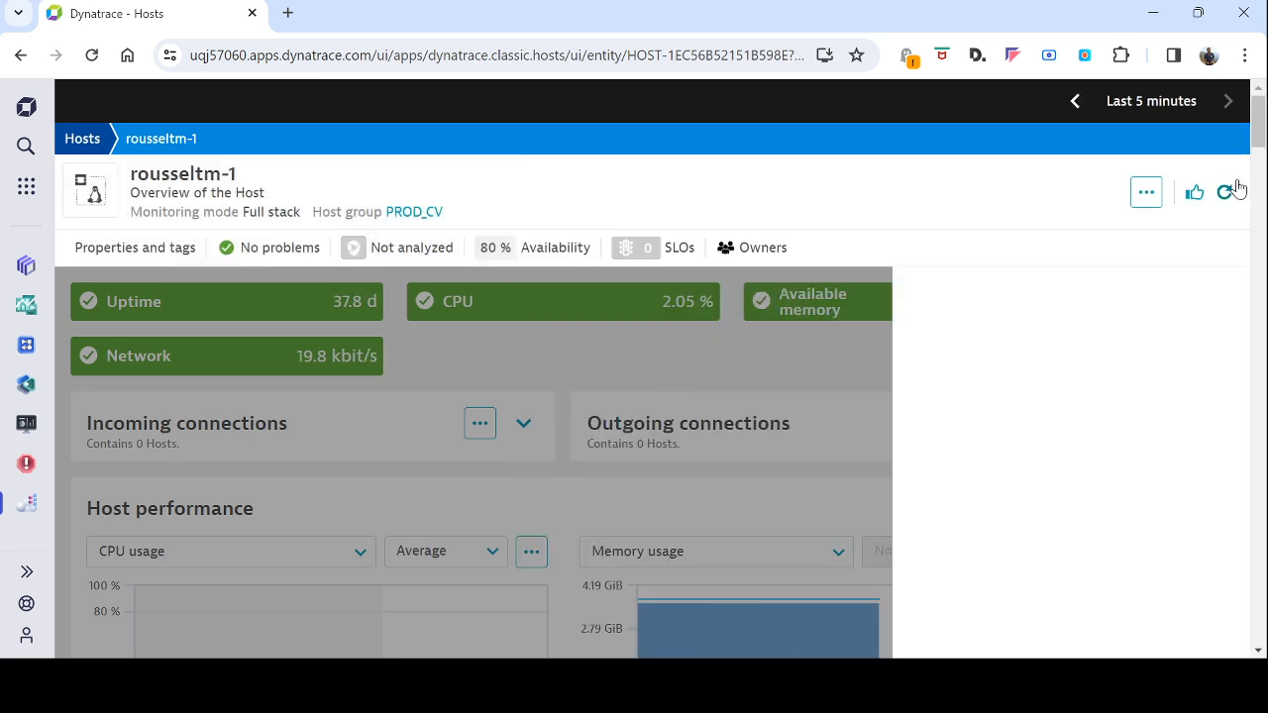